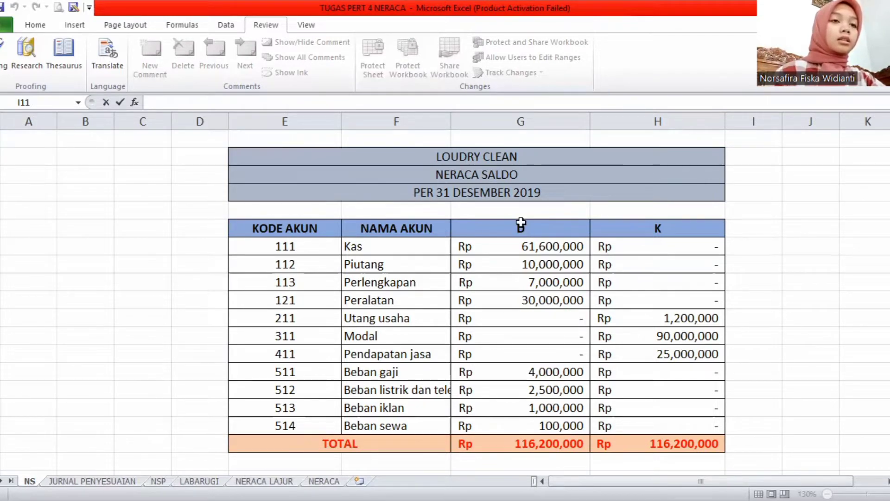
# Total the trial balance's debit column on the NS sheet by entering =SUM(G8:G18) in G19.
pyautogui.click(626, 225)
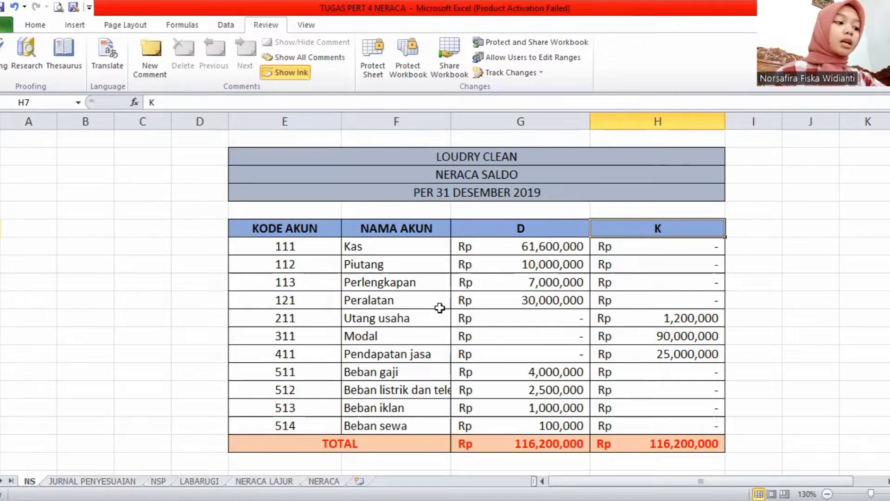
pyautogui.click(528, 249)
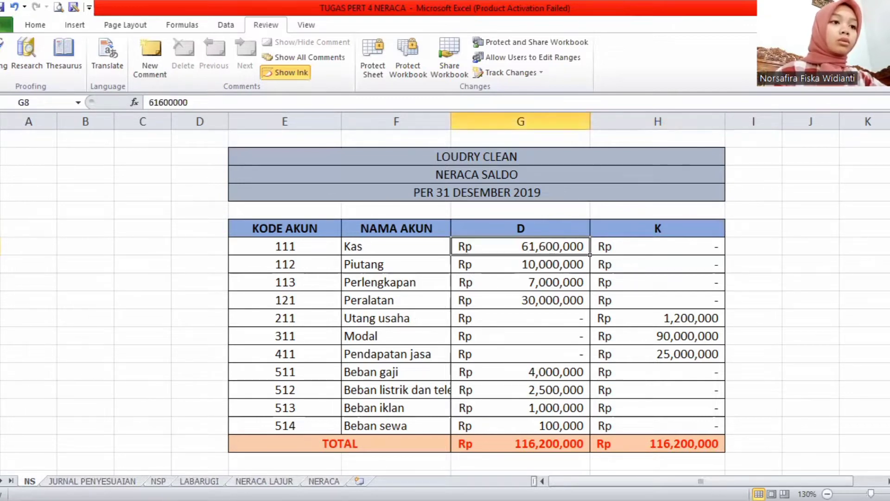
pyautogui.click(477, 444)
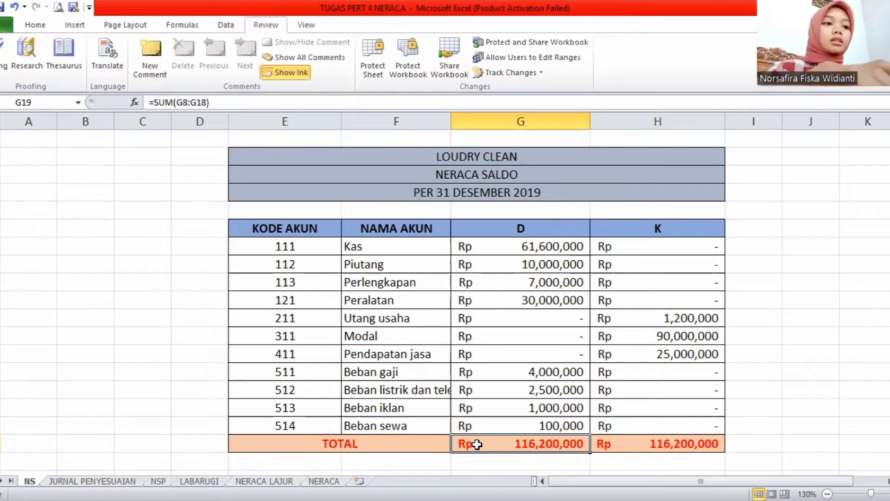
pyautogui.write('=')
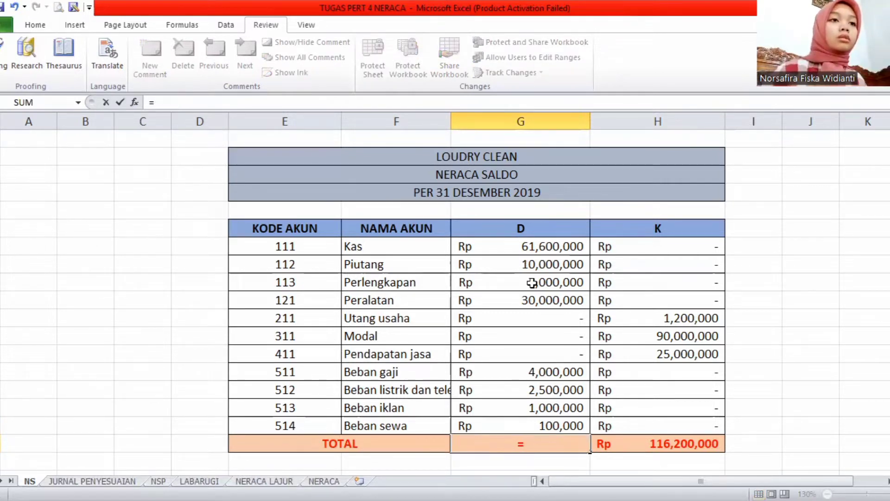
pyautogui.write('SUM(')
pyautogui.click(536, 246)
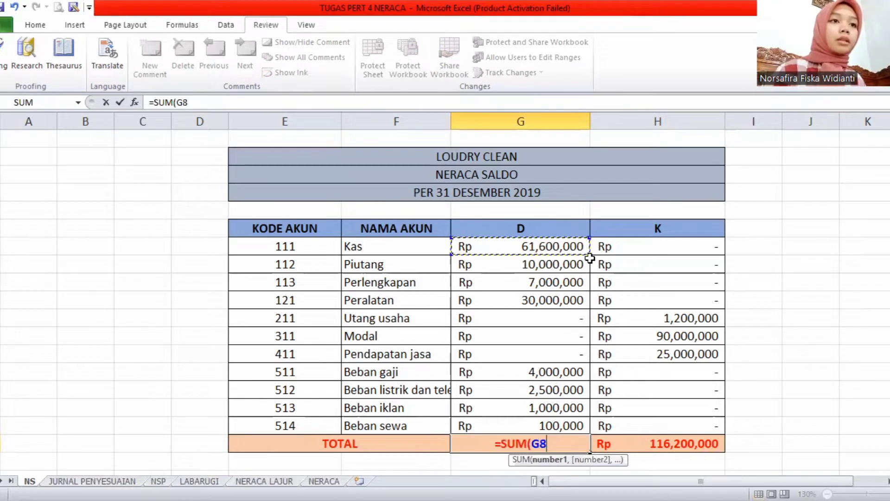
pyautogui.moveTo(587, 253); pyautogui.dragTo(588, 430)
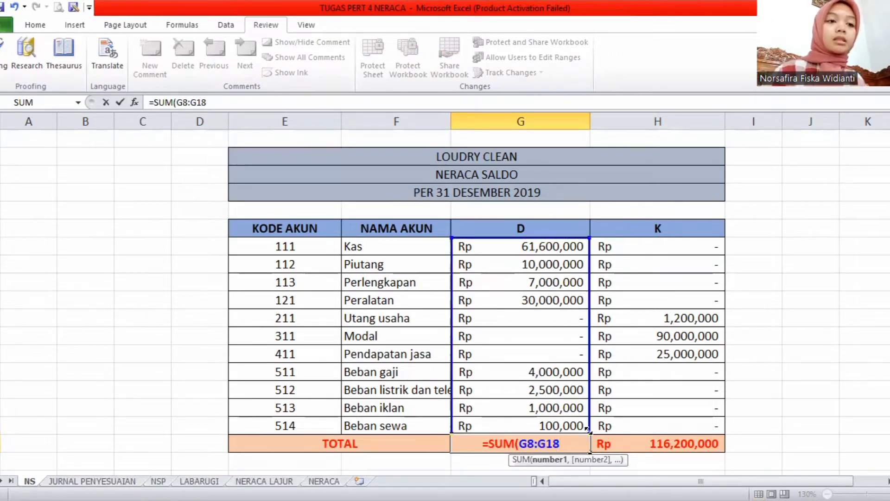
pyautogui.write(')')
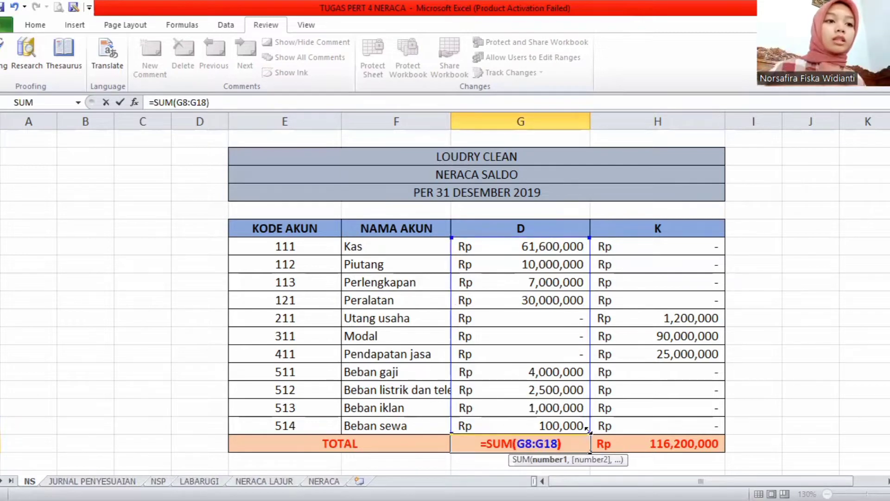
pyautogui.press('Return')
# Total the trial balance's credit column by entering =SUM(H8:H18) in H19.
pyautogui.click(649, 444)
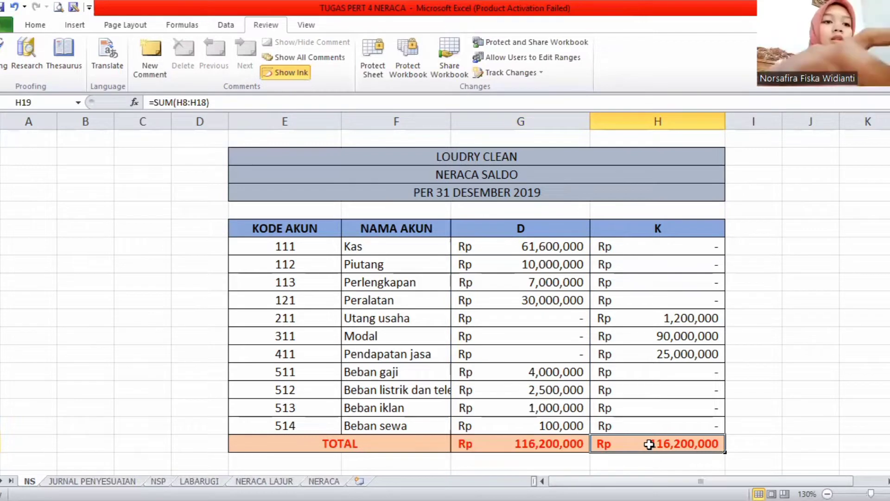
pyautogui.write('=')
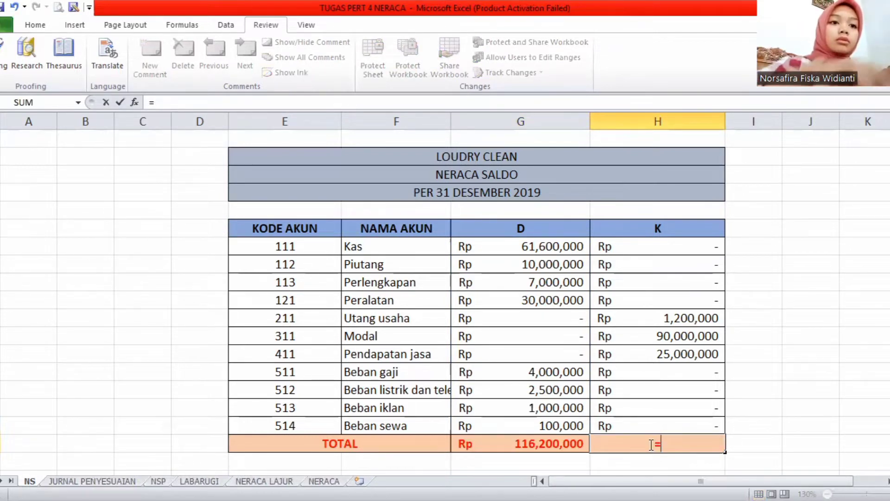
pyautogui.write('SUM(')
pyautogui.click(715, 246)
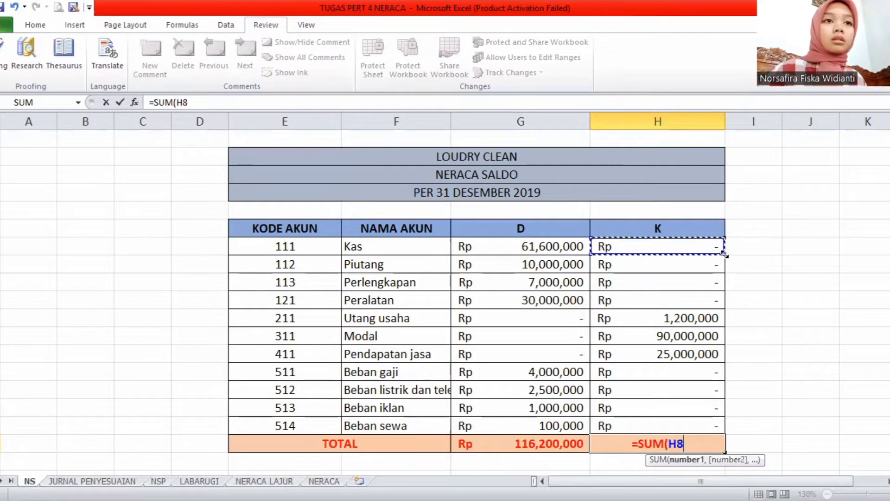
pyautogui.moveTo(724, 254); pyautogui.dragTo(725, 426)
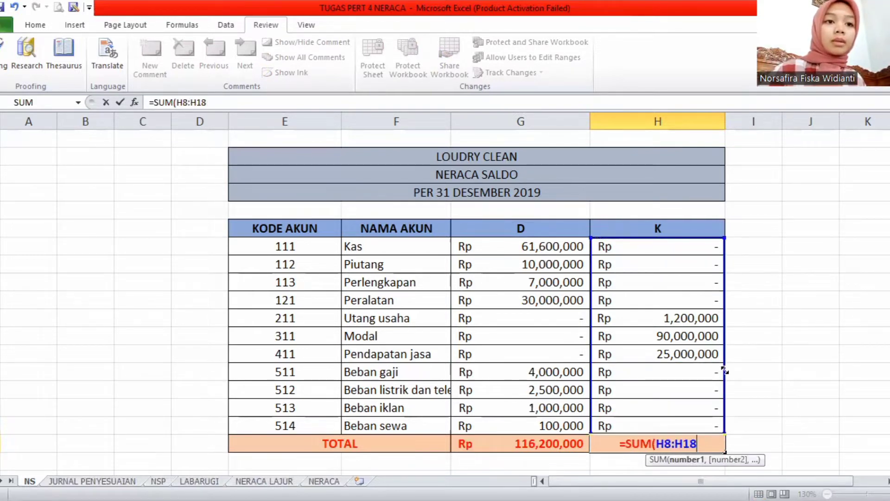
pyautogui.write(')')
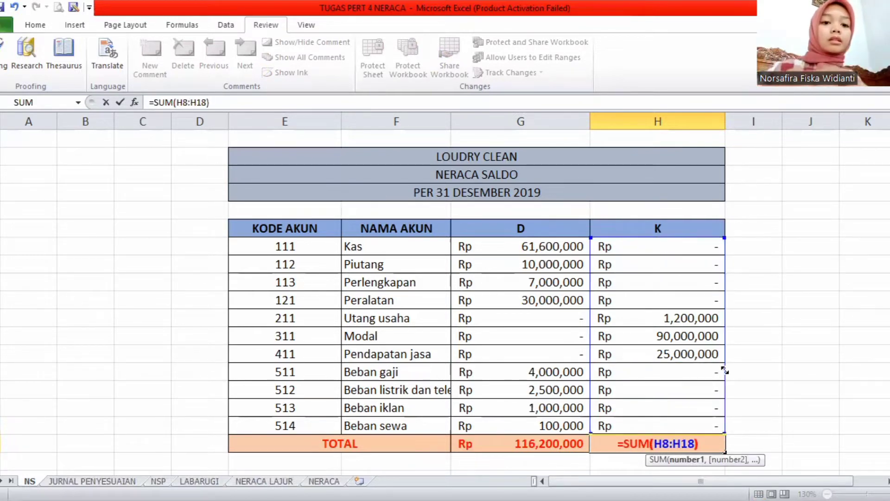
pyautogui.press('Return')
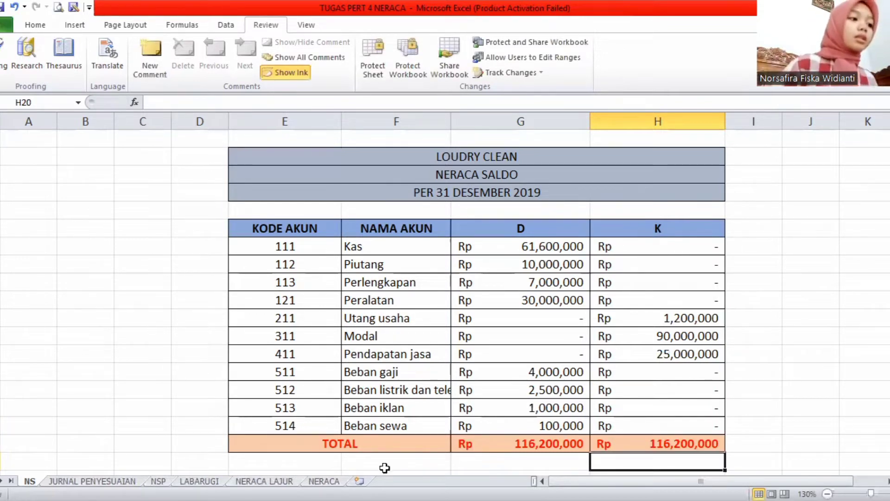
# On the JURNAL PENYESUAIAN sheet, total the debit column by entering =SUM(I9:I18) in I19.
pyautogui.hotkey('ctrl', 'pagedown')
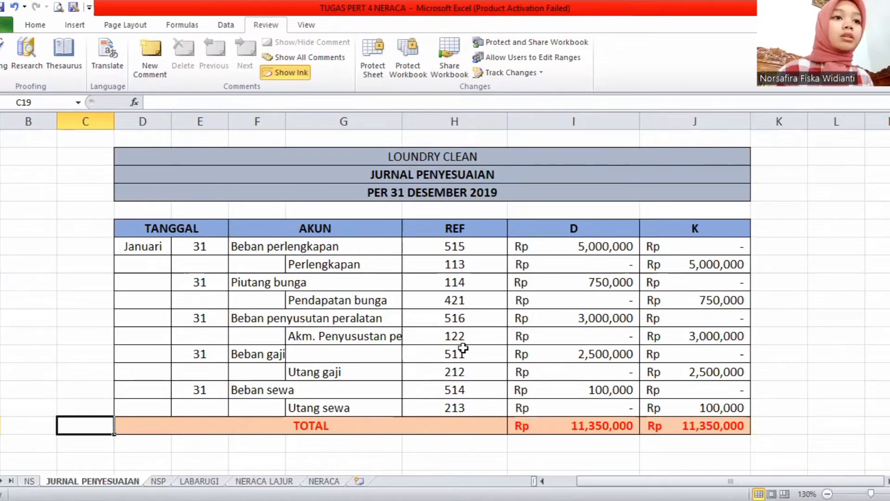
pyautogui.click(561, 433)
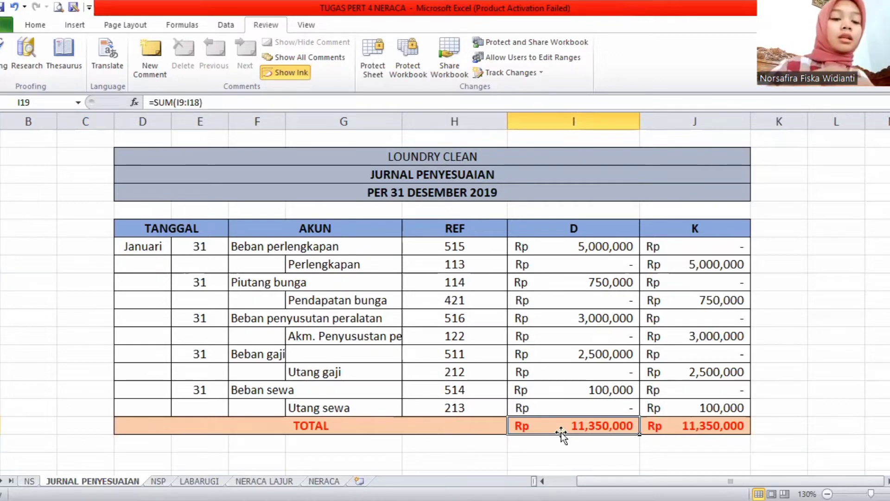
pyautogui.write('=')
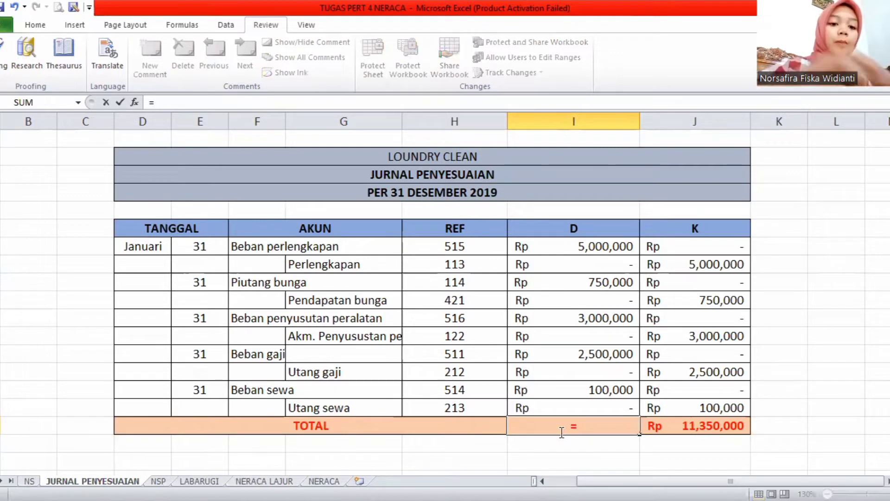
pyautogui.write('SUM(')
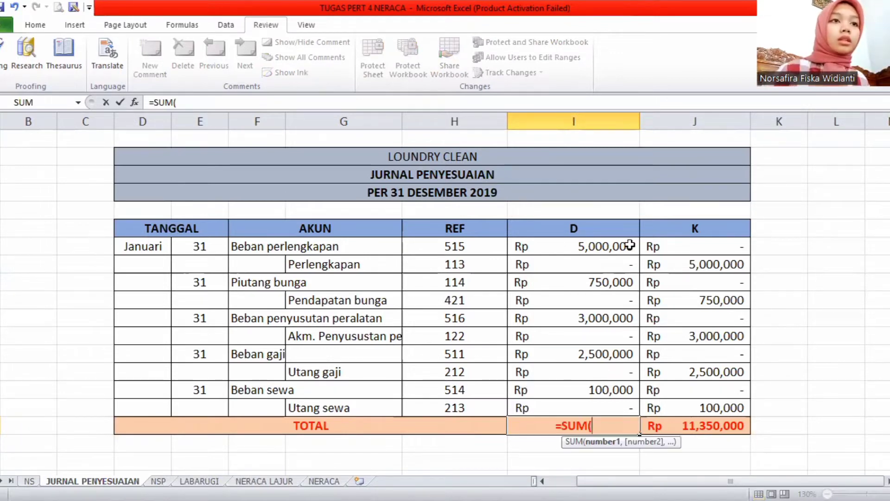
pyautogui.click(631, 246)
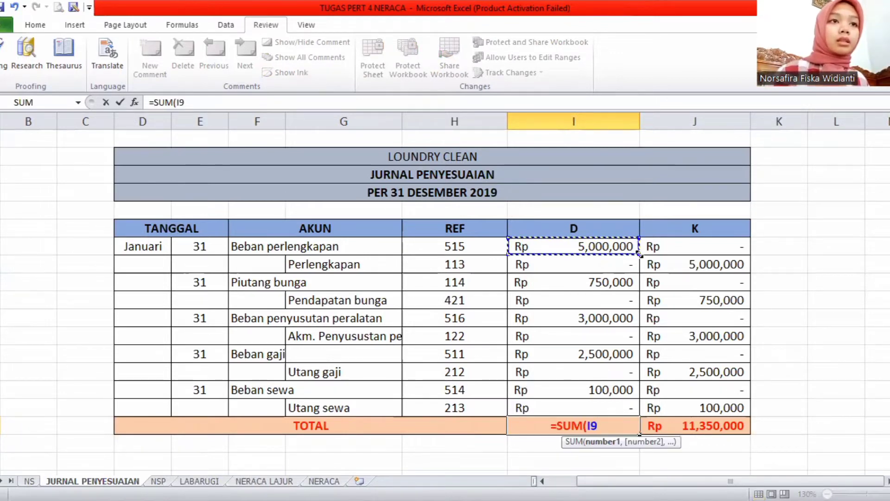
pyautogui.moveTo(637, 251); pyautogui.dragTo(639, 338)
pyautogui.hotkey('shift', 'Down')
pyautogui.hotkey('shift', 'Down')
pyautogui.hotkey('shift', 'Down')
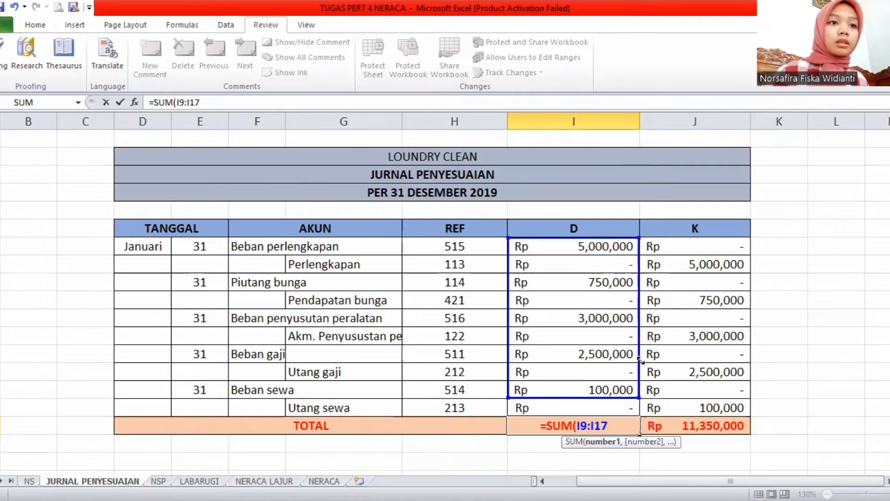
pyautogui.hotkey('shift', 'Down')
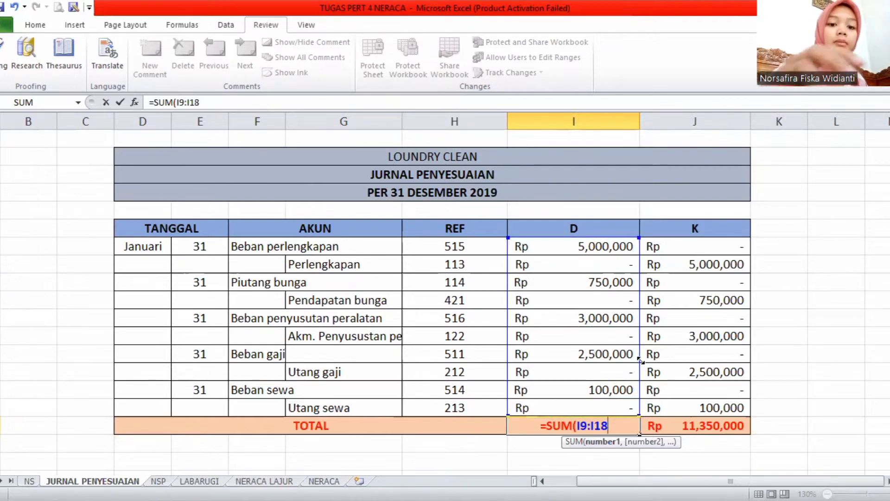
pyautogui.write(')')
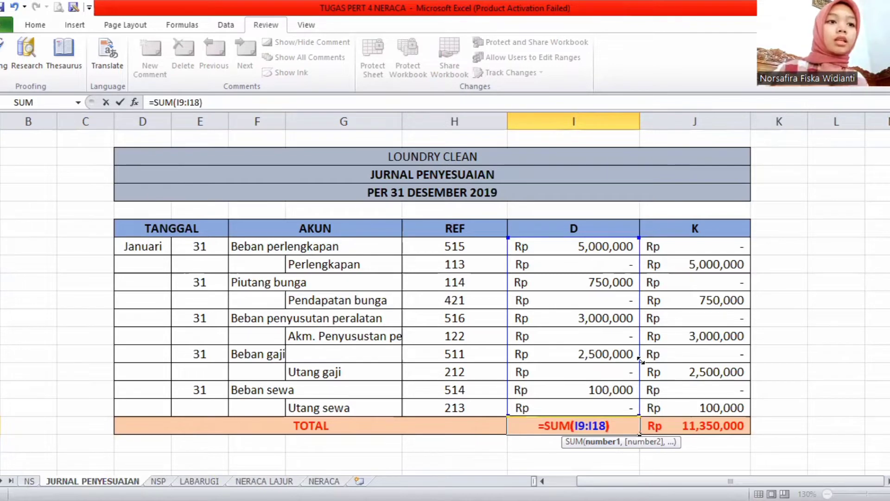
pyautogui.press('Return')
# Total the adjusting journal's credit column by entering =SUM(J9:J18) in J19.
pyautogui.press('Up')
pyautogui.press('Right')
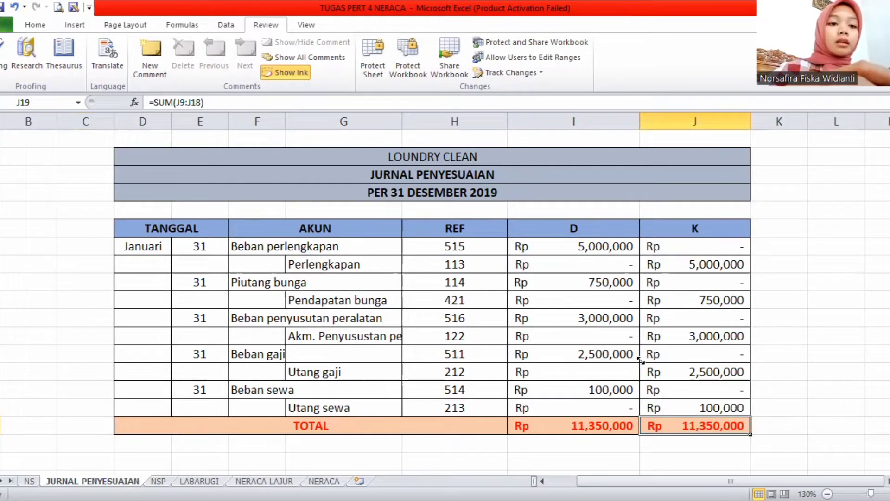
pyautogui.write('=')
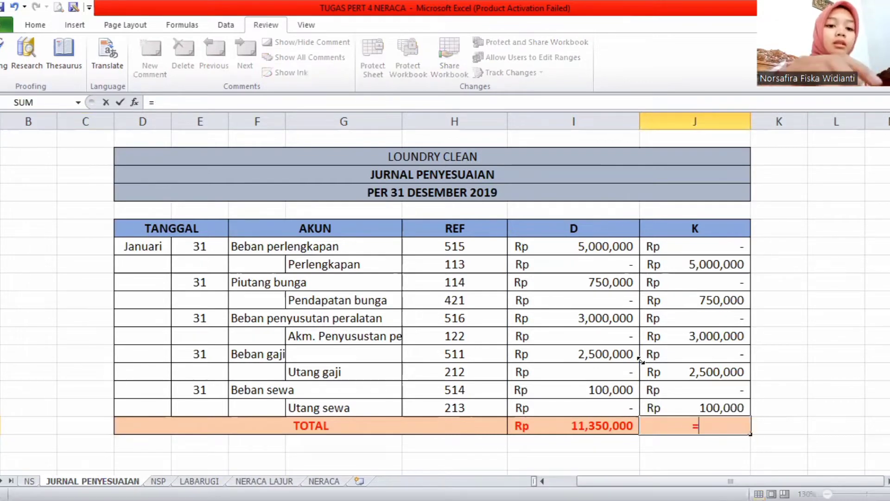
pyautogui.write('SUM(')
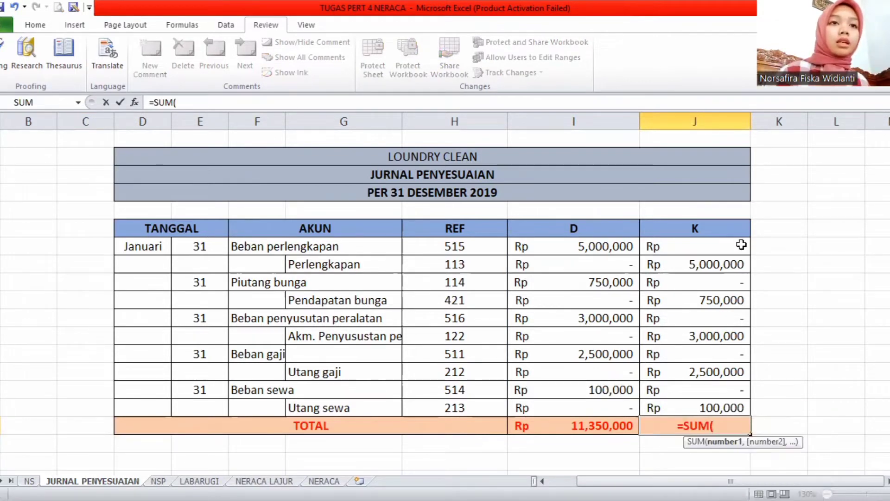
pyautogui.click(741, 245)
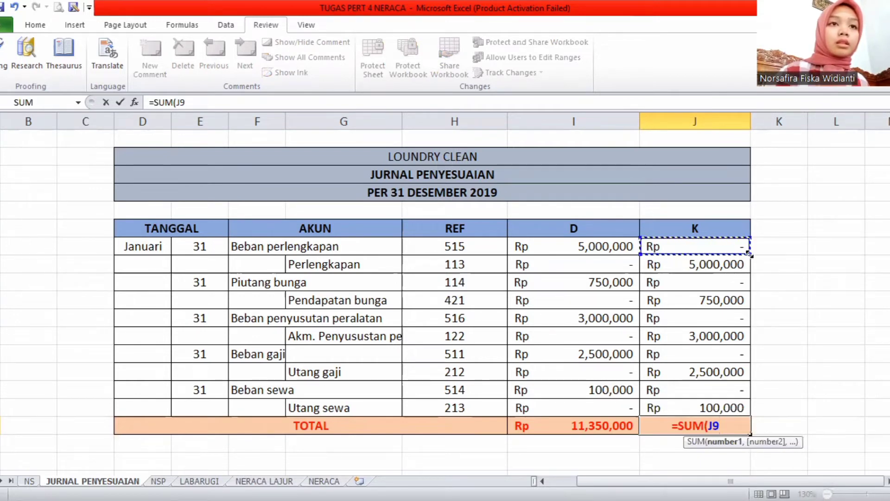
pyautogui.moveTo(747, 253); pyautogui.dragTo(743, 412)
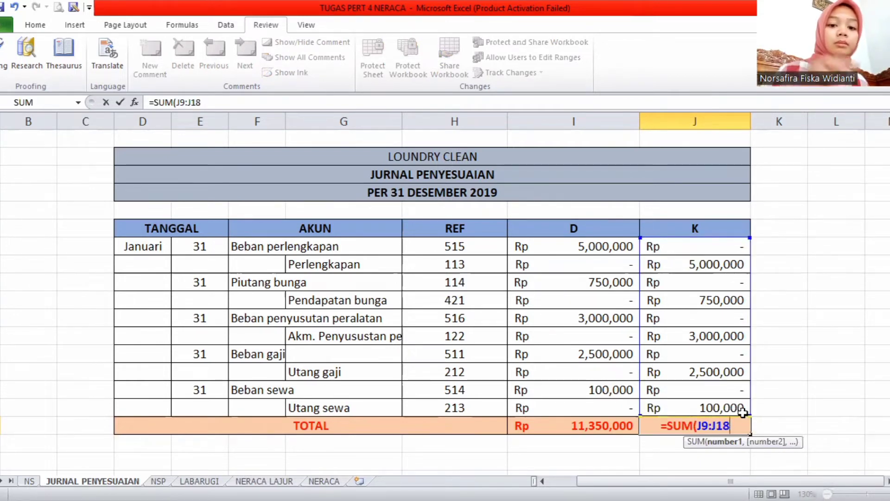
pyautogui.write(')')
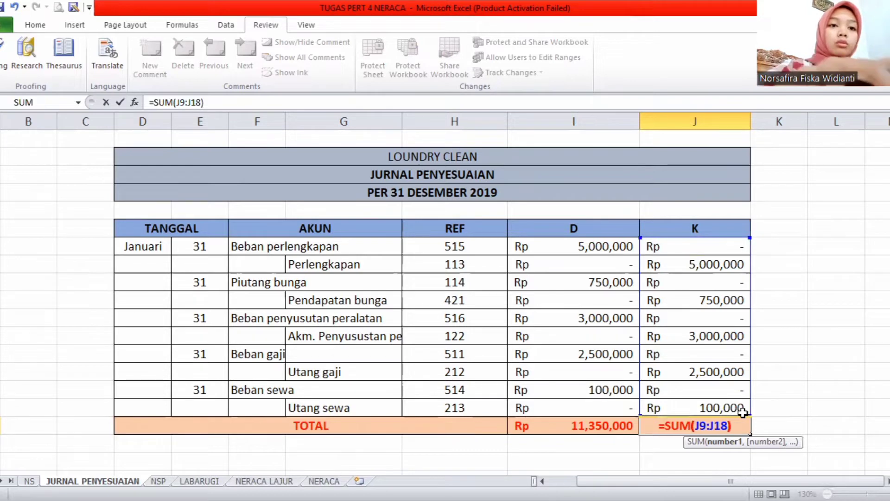
pyautogui.press('Return')
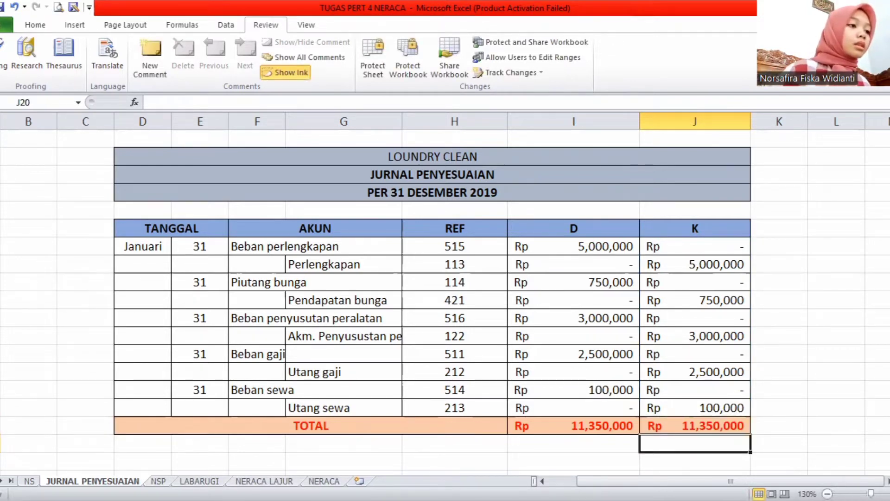
# On the NSP sheet, clear the debit amount of the Kas account in G8.
pyautogui.hotkey('ctrl', 'pagedown')
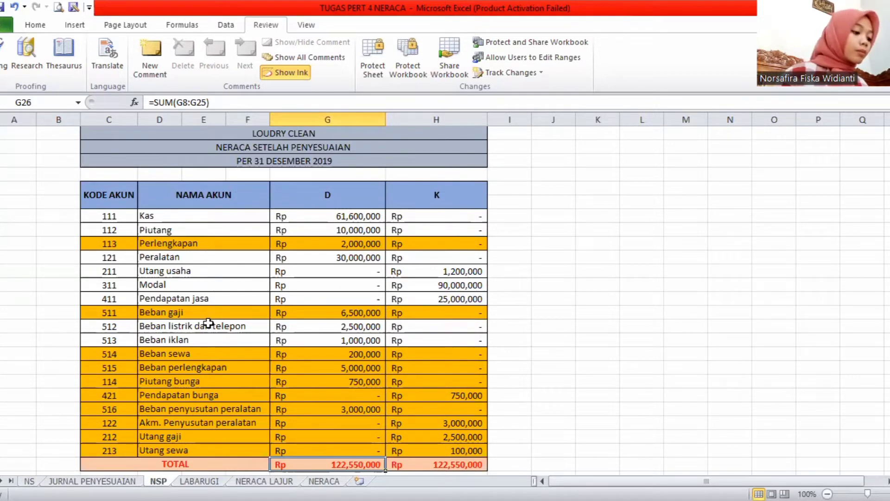
pyautogui.click(316, 217)
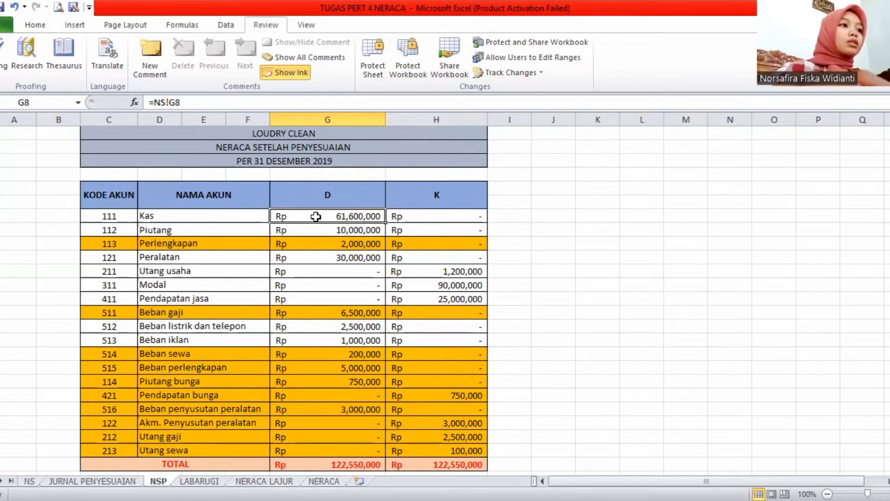
pyautogui.press('Delete')
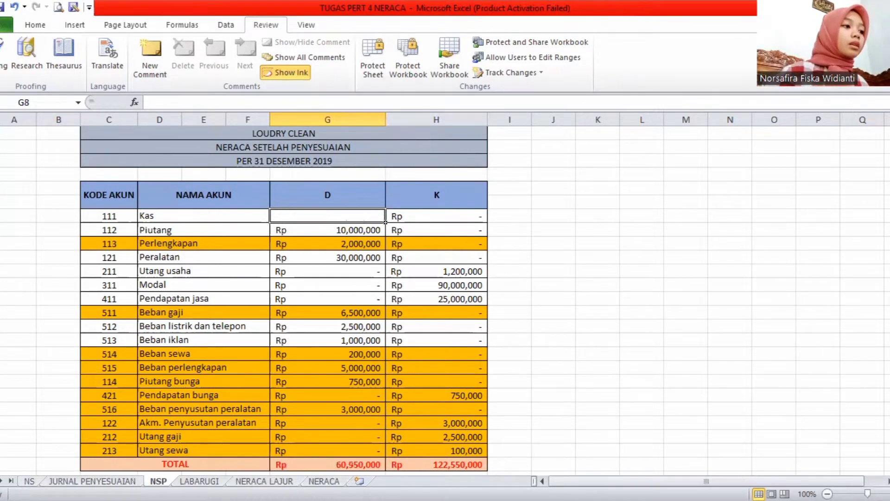
# Copy the Kas debit from G8 on the NS sheet and paste it as a link into G8 on the NSP sheet.
pyautogui.hotkey('ctrl', 'pageup')
pyautogui.hotkey('ctrl', 'pageup')
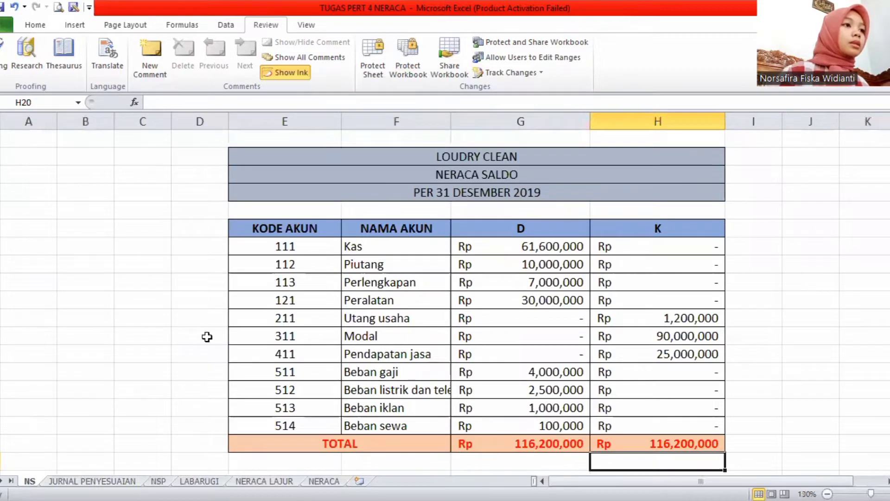
pyautogui.click(472, 249)
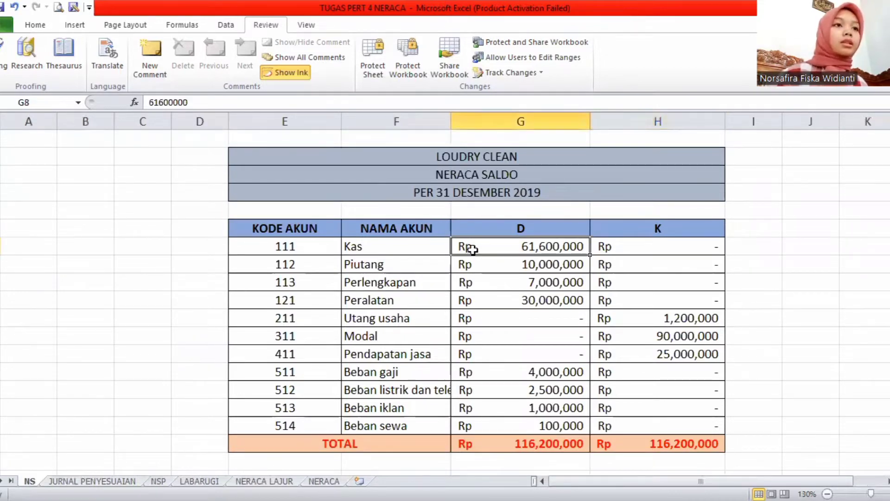
pyautogui.rightClick(471, 250)
pyautogui.click(502, 275)
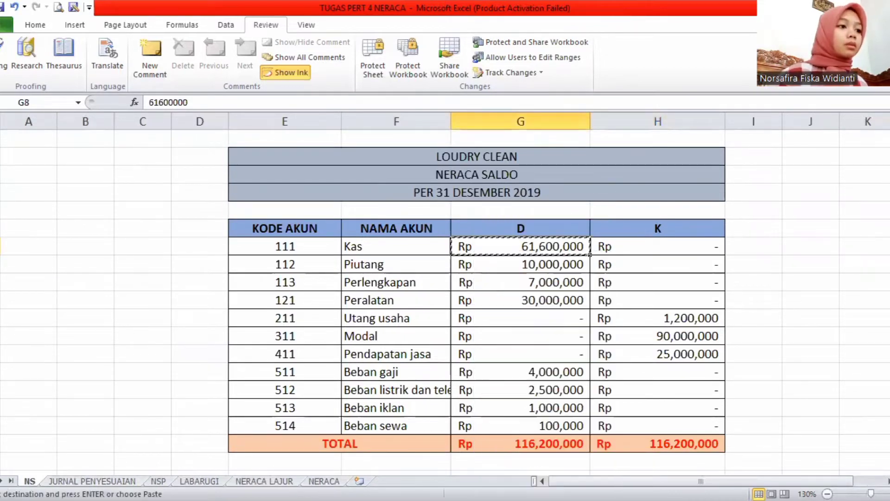
pyautogui.hotkey('ctrl', 'pagedown')
pyautogui.hotkey('ctrl', 'pagedown')
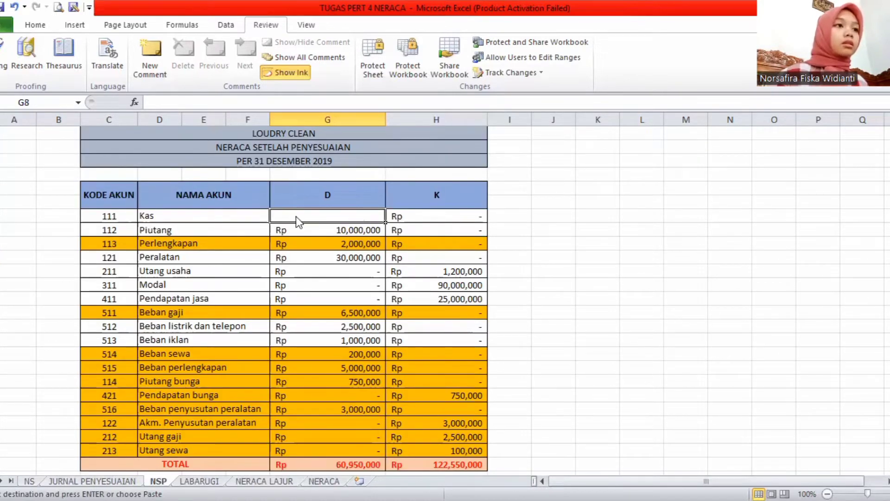
pyautogui.rightClick(296, 216)
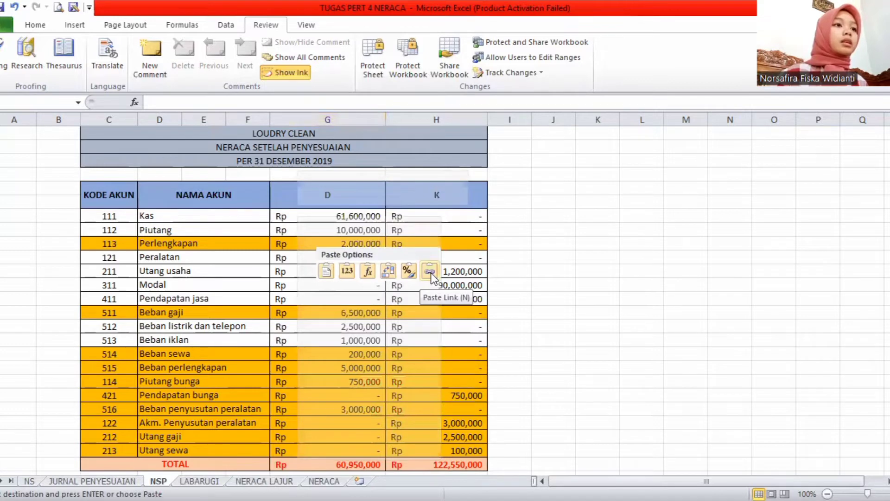
pyautogui.click(430, 272)
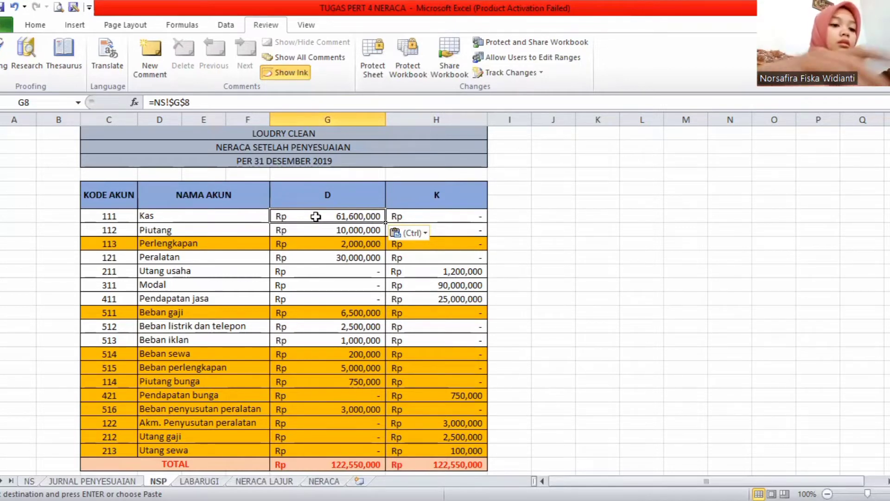
# Try entering 1000 as the Kas debit in G8 and undo the entry.
pyautogui.write('1000')
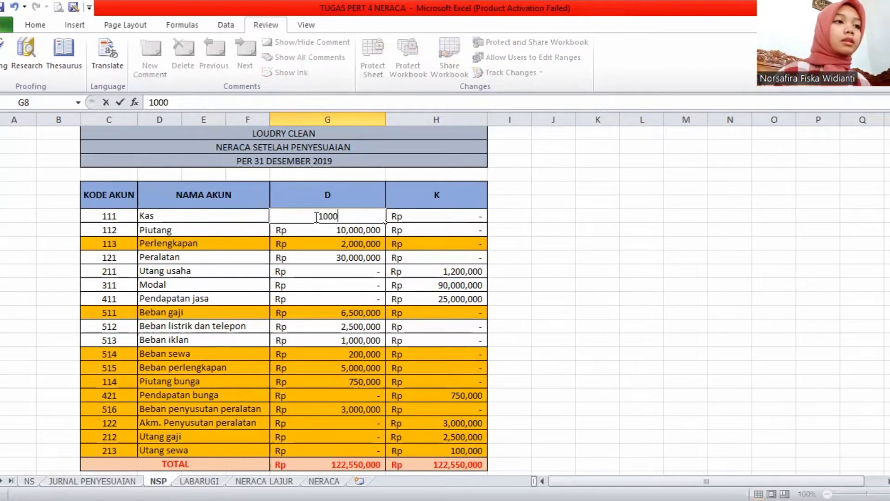
pyautogui.press('Return')
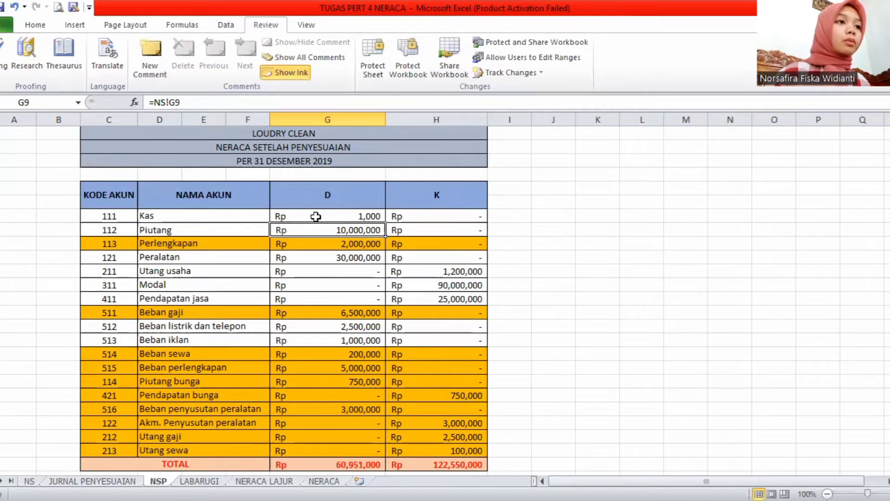
pyautogui.hotkey('ctrl', 'z')
pyautogui.hotkey('ctrl', 'z')
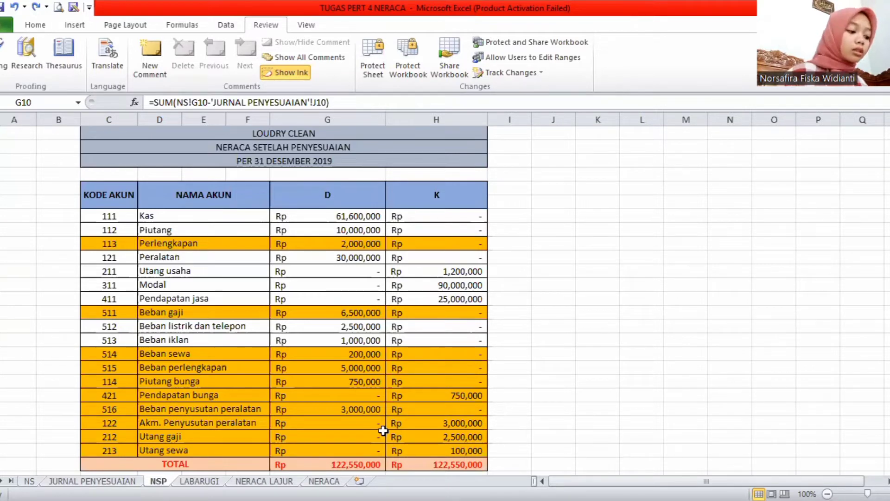
# Review the Perlengkapan debit formula on NSP and its source amounts on the NS and JURNAL PENYESUAIAN sheets.
pyautogui.click(332, 240)
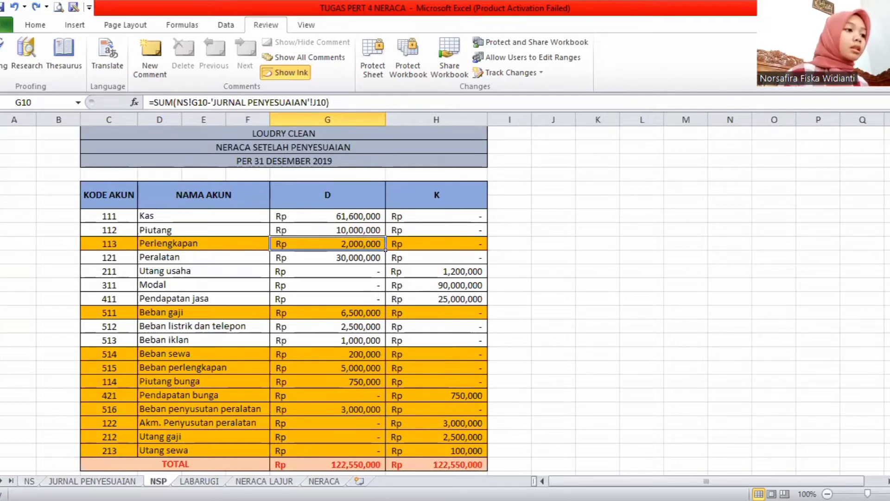
pyautogui.click(29, 481)
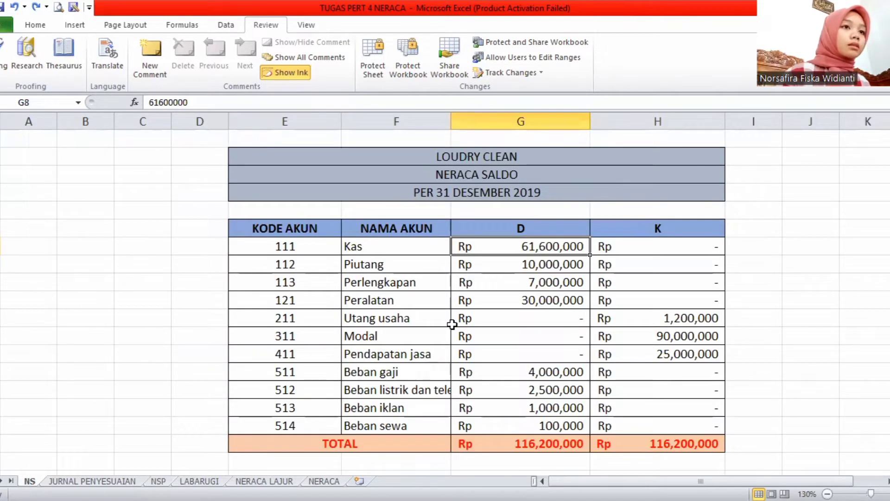
pyautogui.click(494, 290)
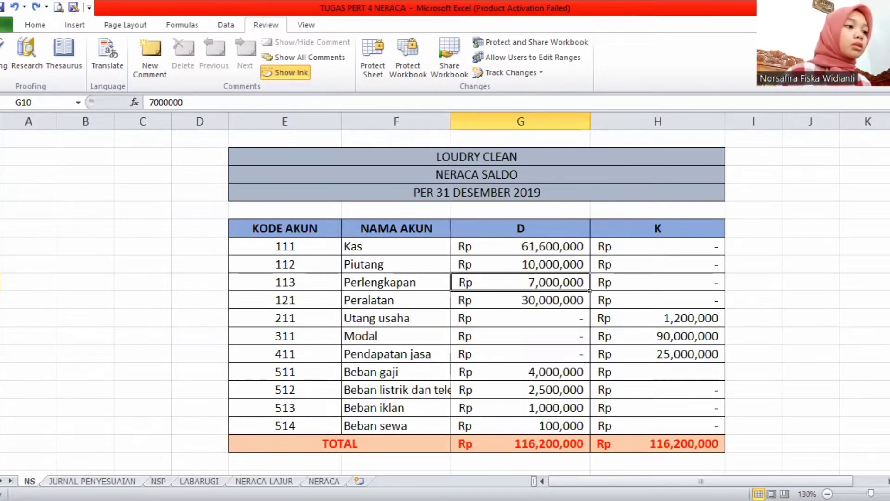
pyautogui.click(107, 477)
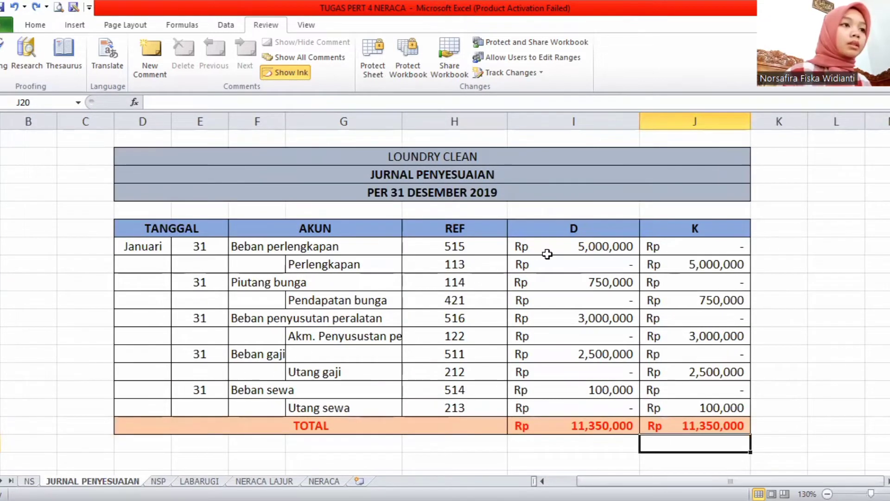
pyautogui.click(653, 265)
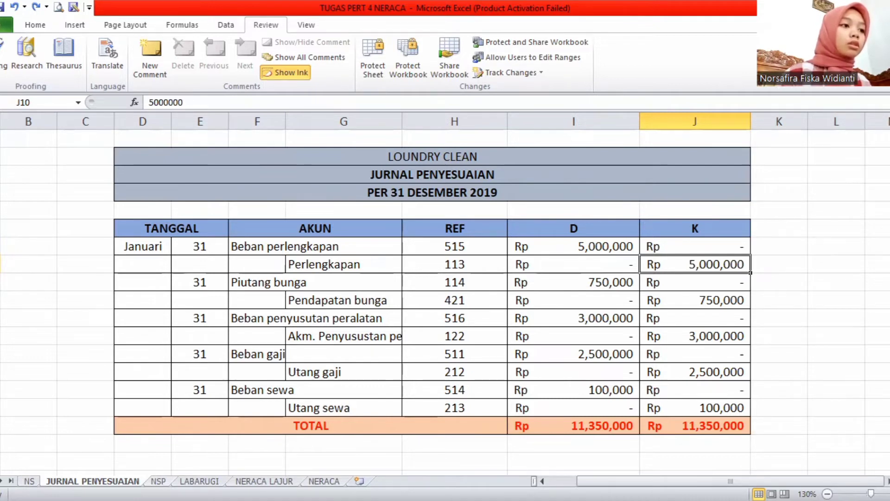
pyautogui.hotkey('ctrl', 'pagedown')
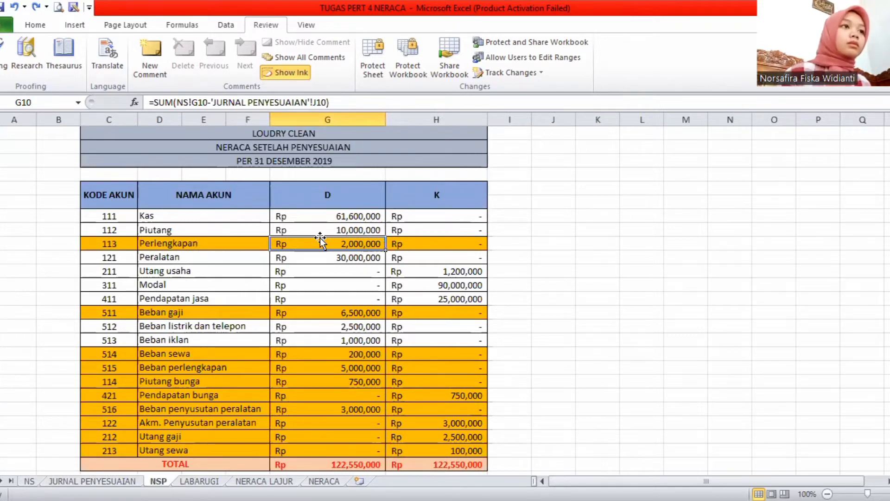
# Re-enter the Perlengkapan debit in G10 on NSP as =SUM(NS!G10-'JURNAL PENYESUAIAN'!J10) and select the cell again.
pyautogui.write('=')
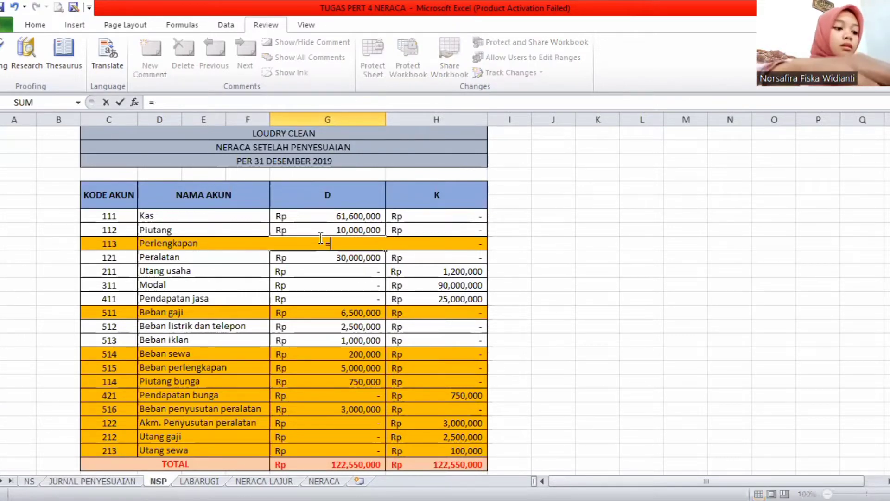
pyautogui.write('SUM')
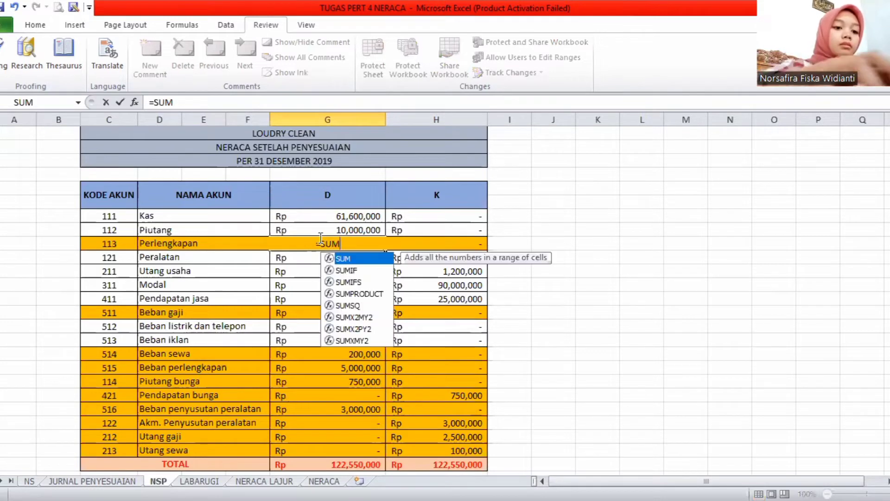
pyautogui.write('(')
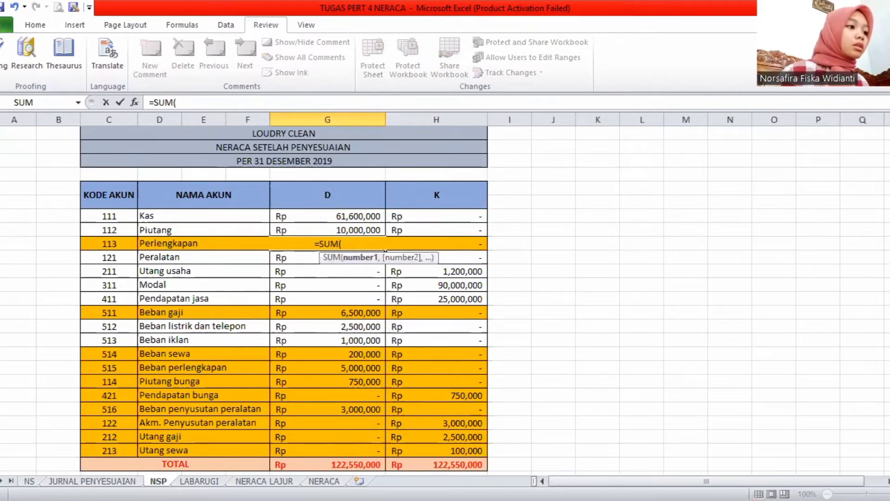
pyautogui.click(28, 480)
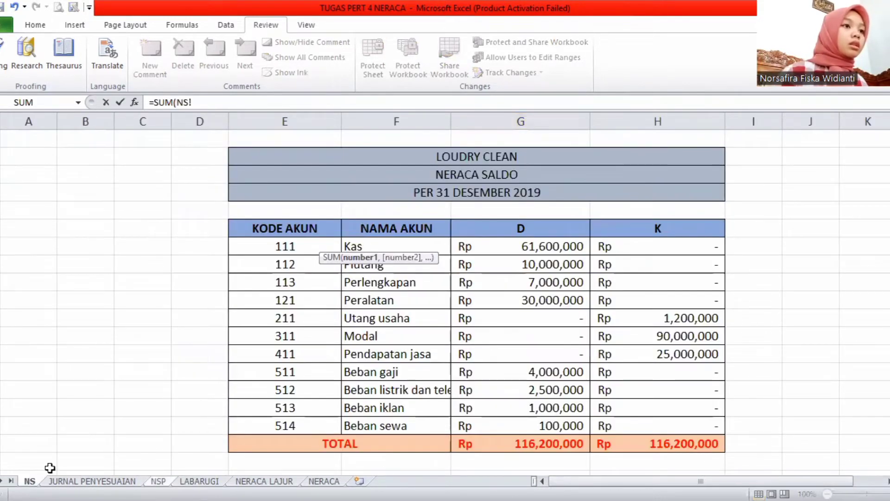
pyautogui.click(506, 285)
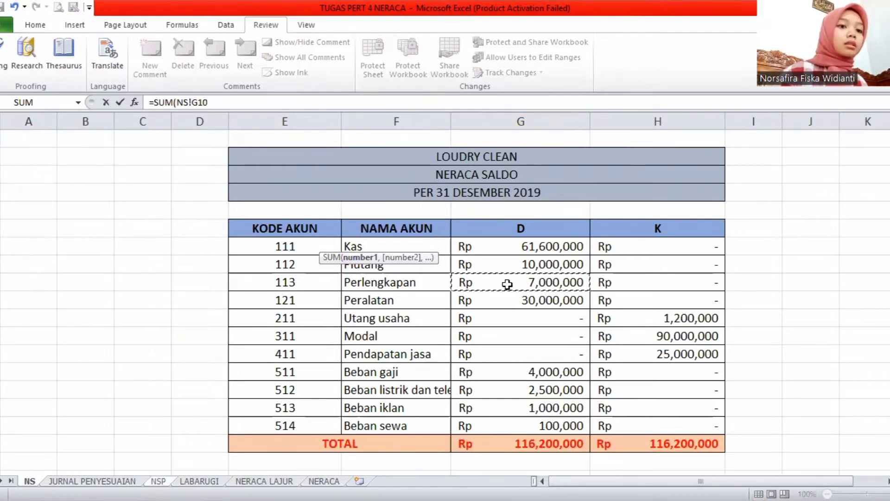
pyautogui.write('-')
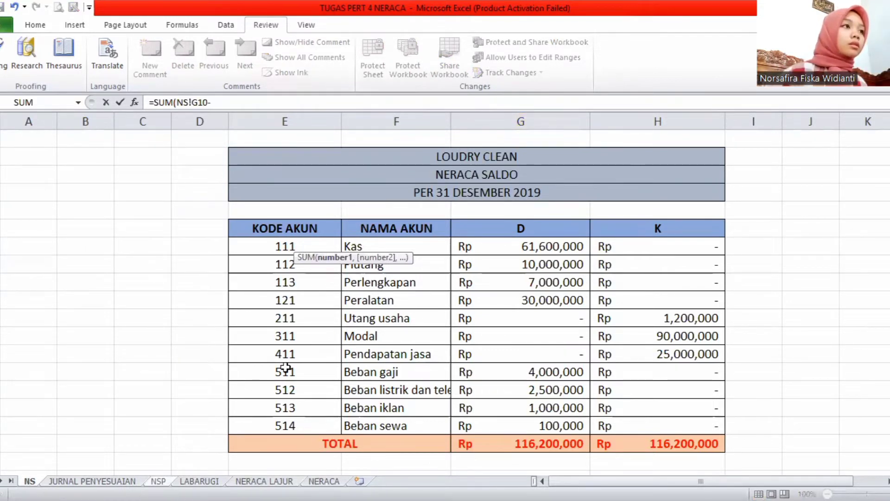
pyautogui.click(93, 481)
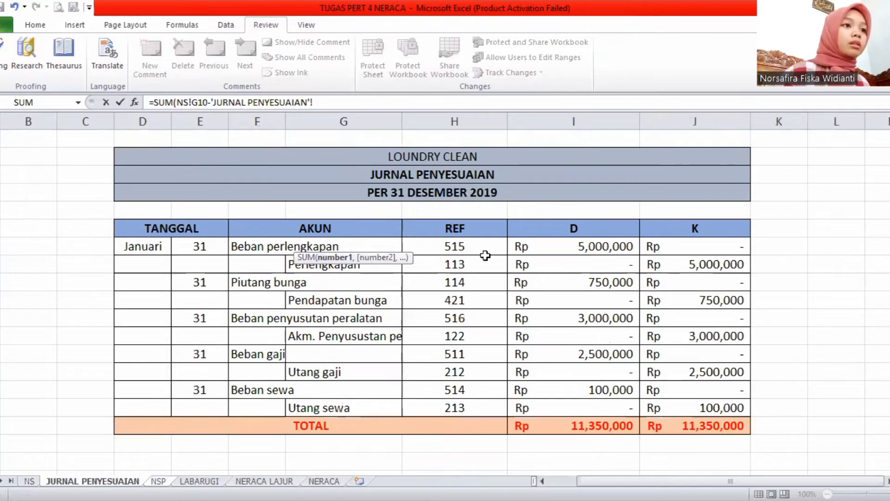
pyautogui.click(682, 261)
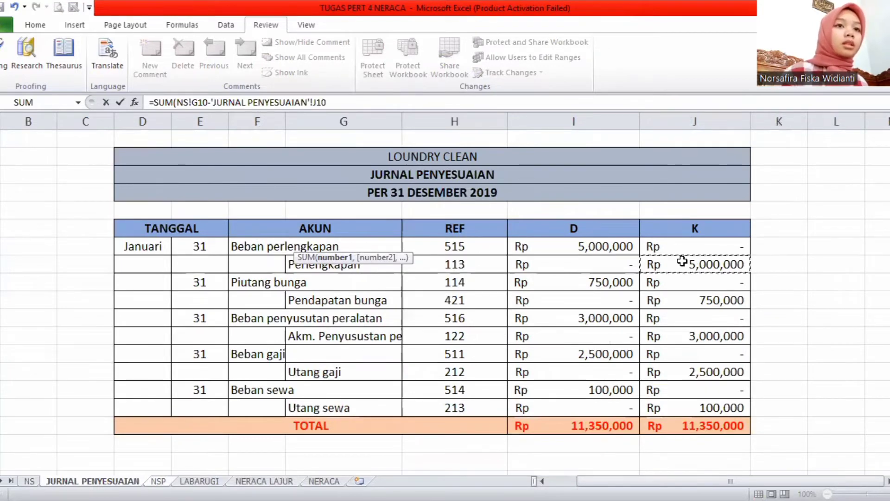
pyautogui.write(')')
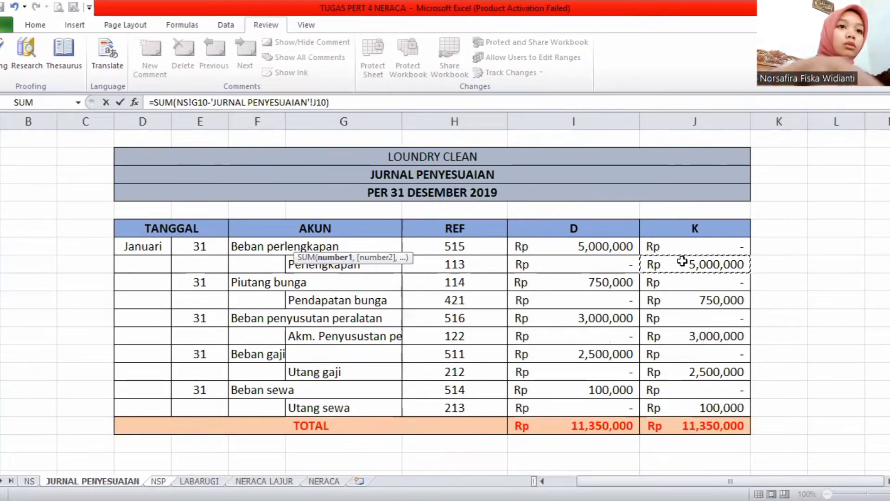
pyautogui.press('Return')
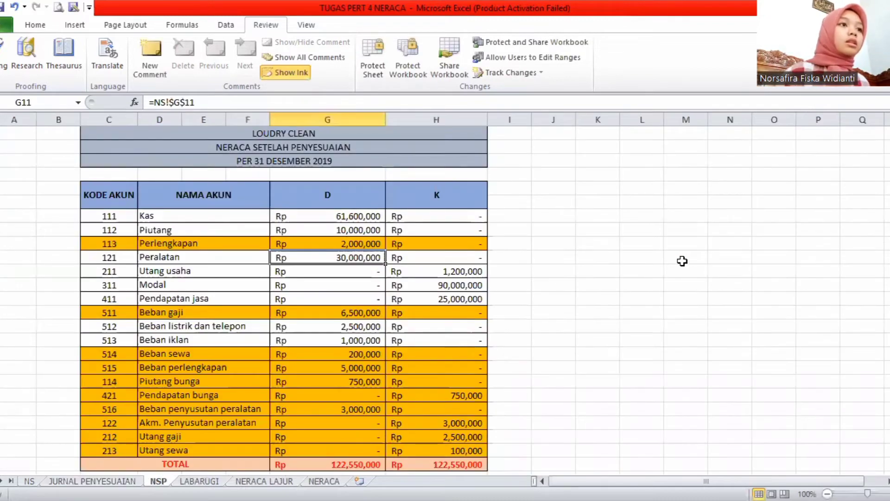
pyautogui.click(350, 244)
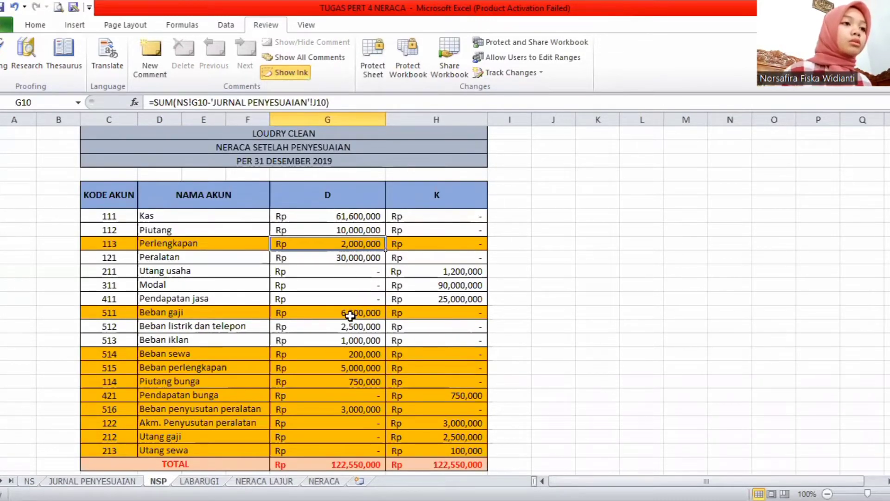
# Check the Beban gaji source amounts on NS and JURNAL PENYESUAIAN and re-enter its debit in G15 on NSP as =SUM(NS!G15+'JURNAL PENYESUAIAN'!I15).
pyautogui.click(350, 315)
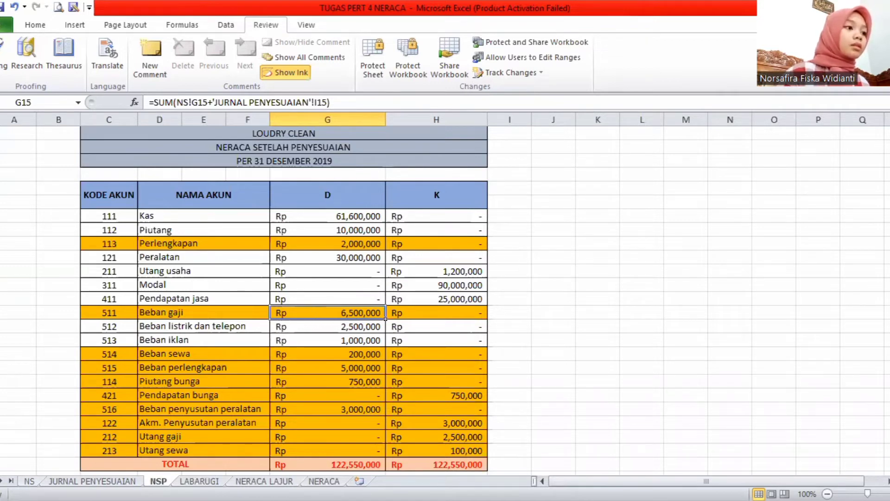
pyautogui.click(29, 481)
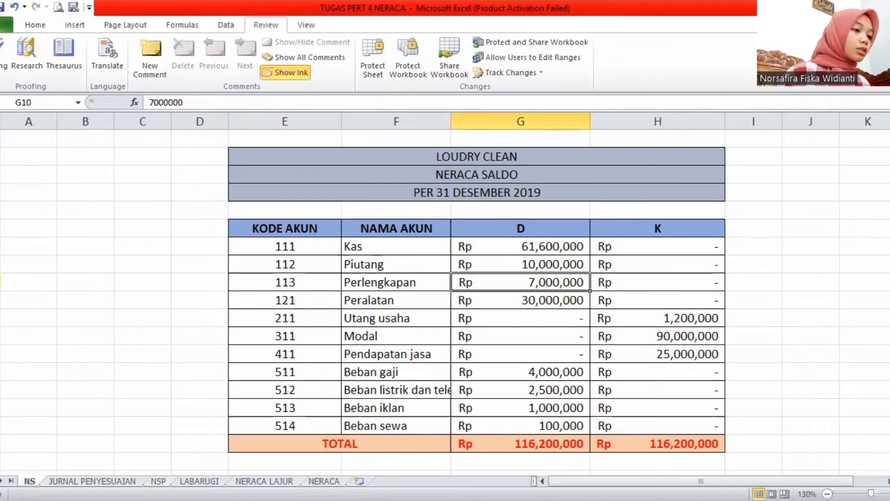
pyautogui.click(92, 481)
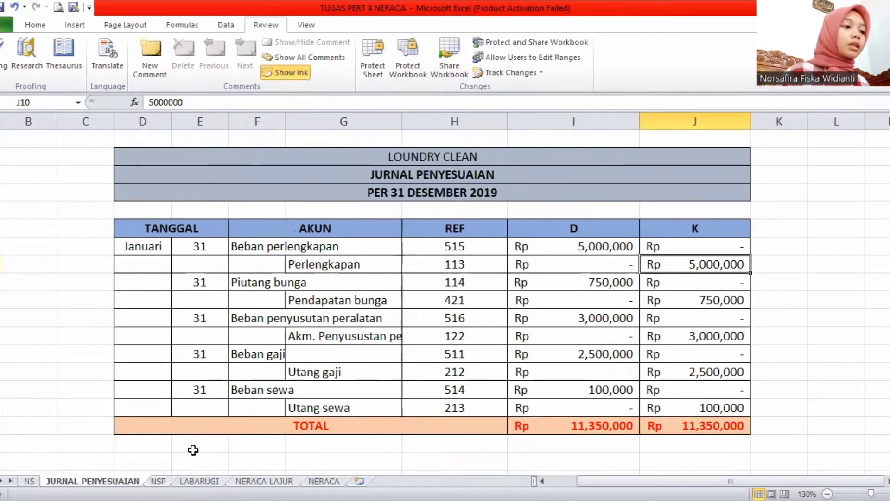
pyautogui.click(158, 482)
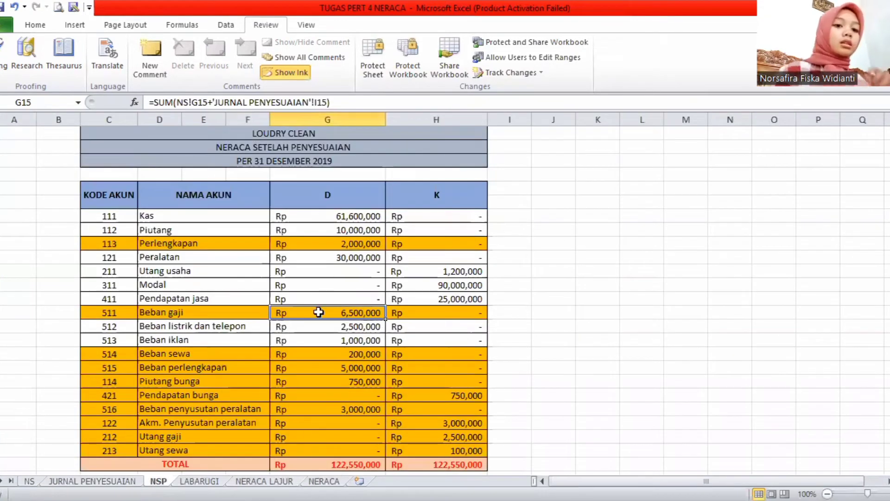
pyautogui.write('=')
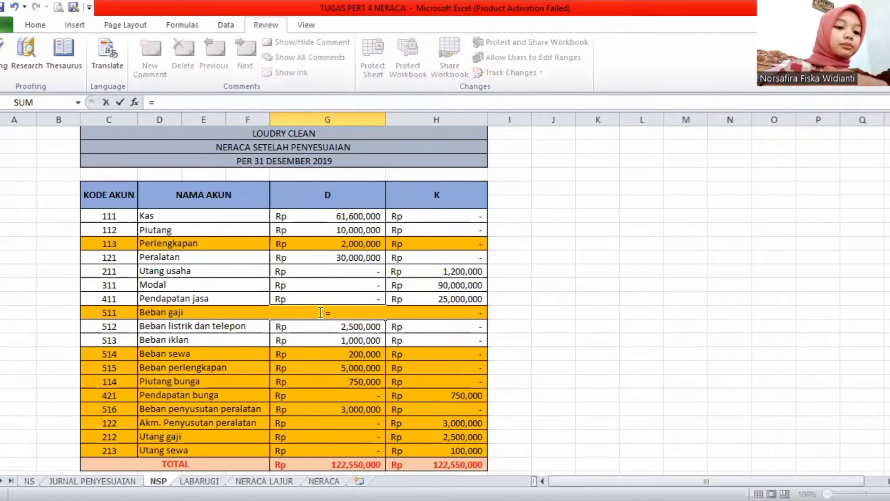
pyautogui.write('SUM')
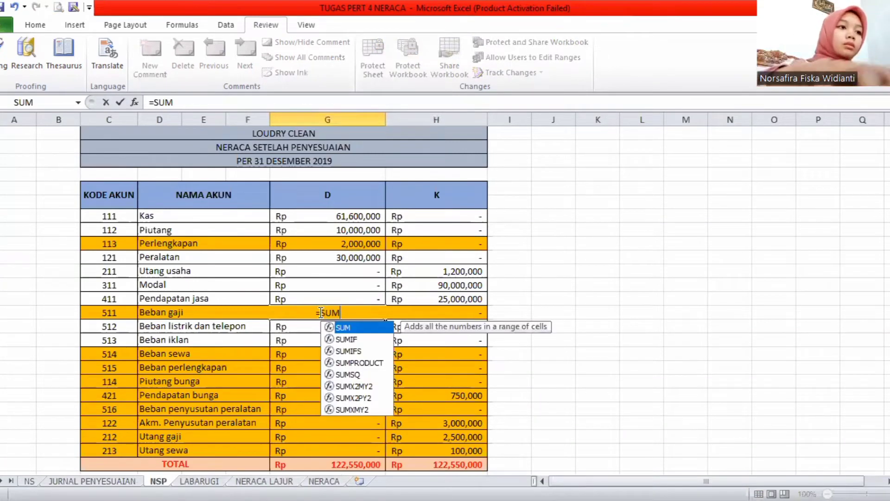
pyautogui.write('(')
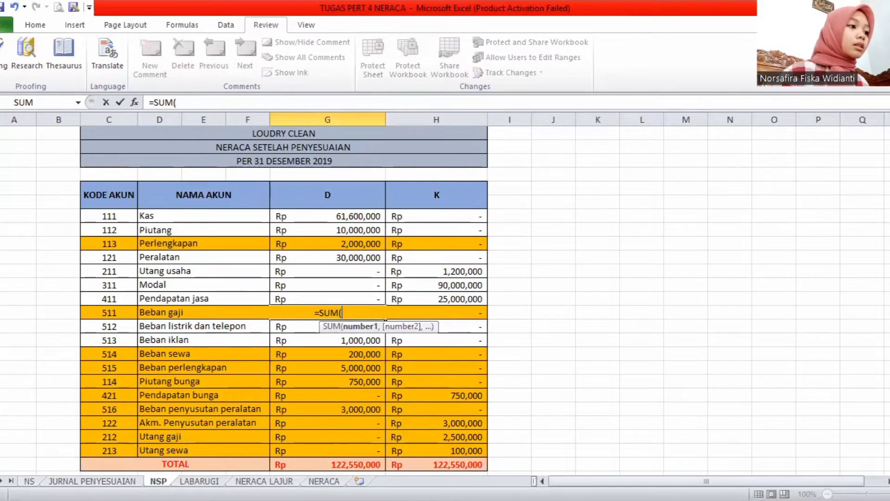
pyautogui.click(28, 481)
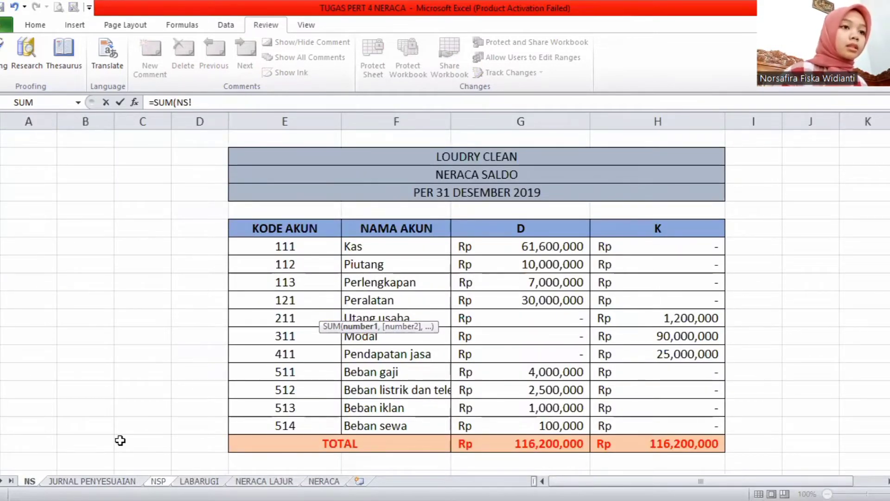
pyautogui.click(521, 372)
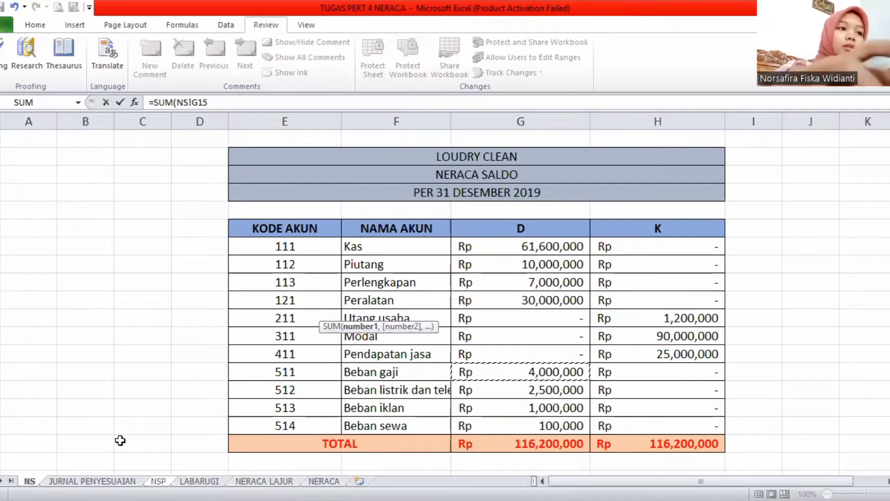
pyautogui.write('+')
pyautogui.click(92, 480)
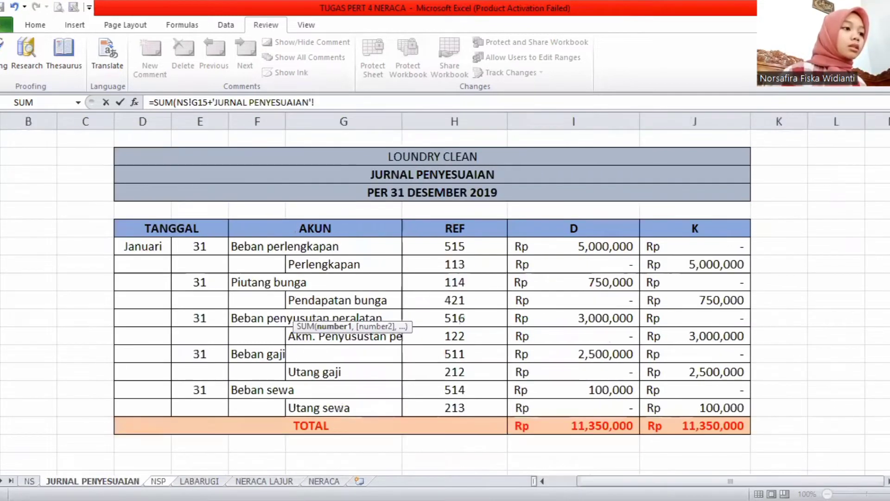
pyautogui.click(587, 355)
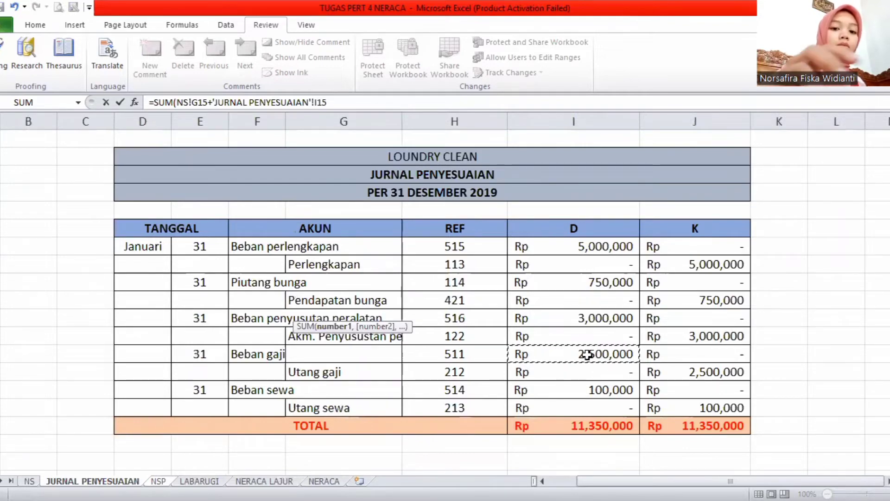
pyautogui.write(')')
pyautogui.press('Return')
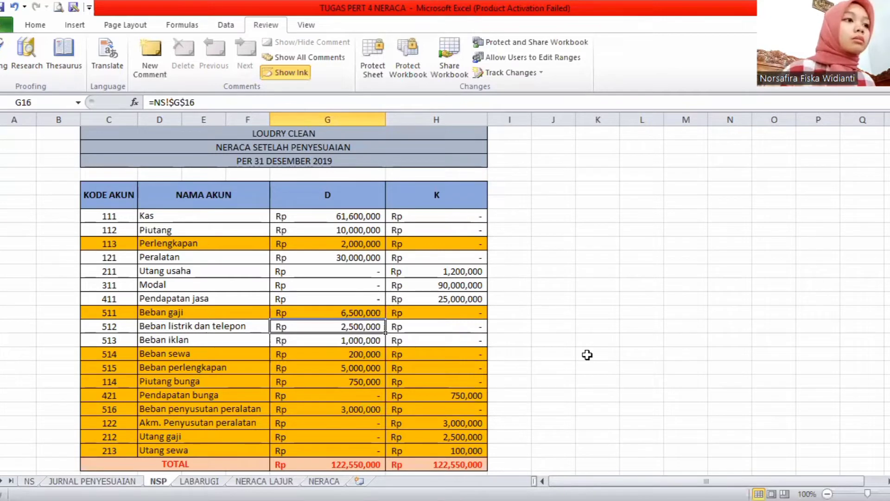
# Review the debit formulas on the NSP sheet one by one, from Beban sewa in G18 down to the total in G26.
pyautogui.click(346, 352)
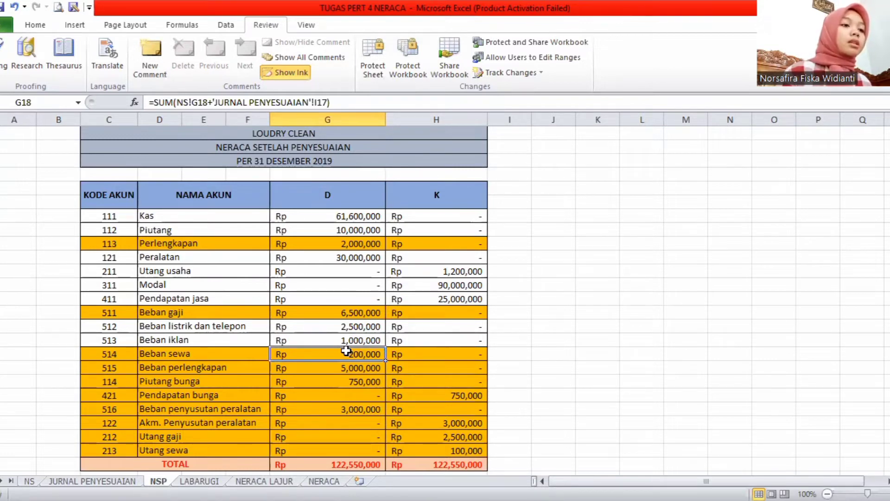
pyautogui.press('Down')
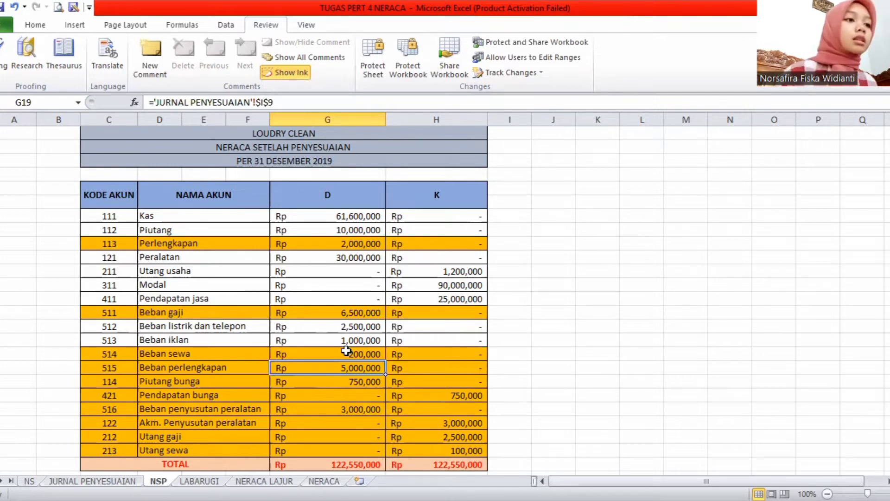
pyautogui.press('Down')
pyautogui.press('Down')
pyautogui.press('Down')
pyautogui.press('Down')
pyautogui.press('Down')
pyautogui.press('Down')
pyautogui.press('Down')
pyautogui.press('Down')
pyautogui.press('Up')
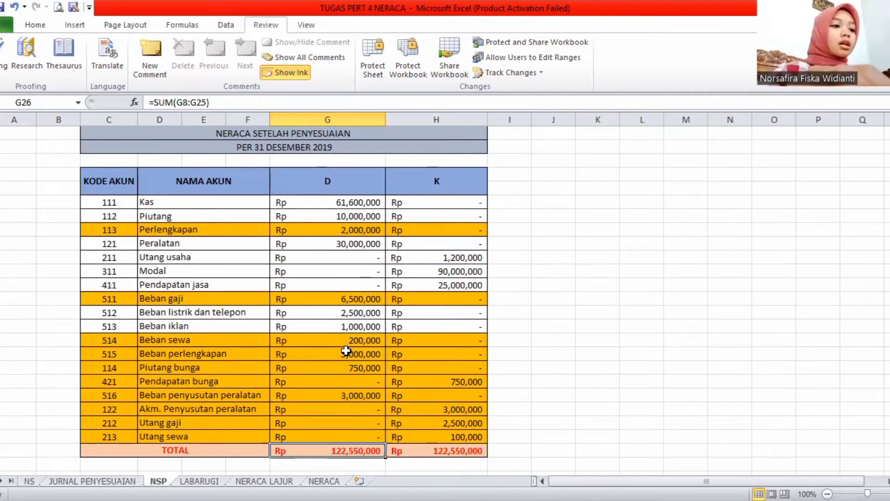
# Re-enter the debit total in G26 on NSP as =SUM(G8:G25) and select the cell again.
pyautogui.write('=')
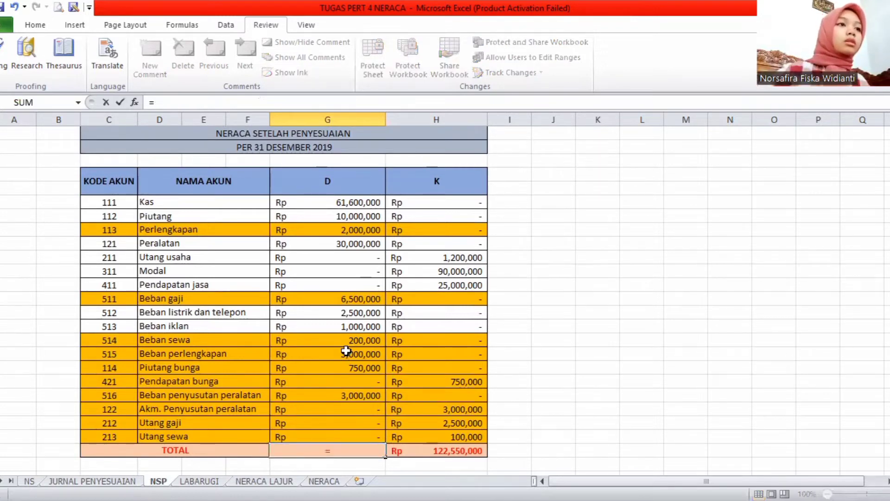
pyautogui.write('SUM(')
pyautogui.click(371, 204)
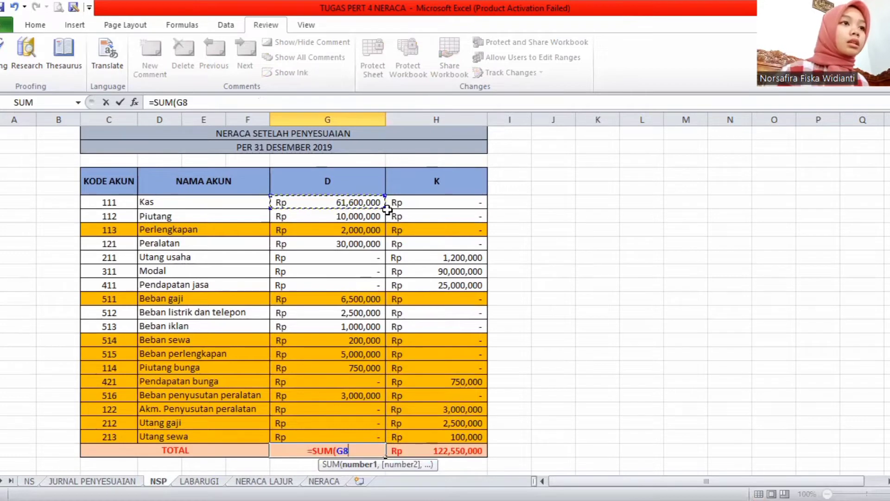
pyautogui.moveTo(383, 208); pyautogui.dragTo(383, 444)
pyautogui.write(')')
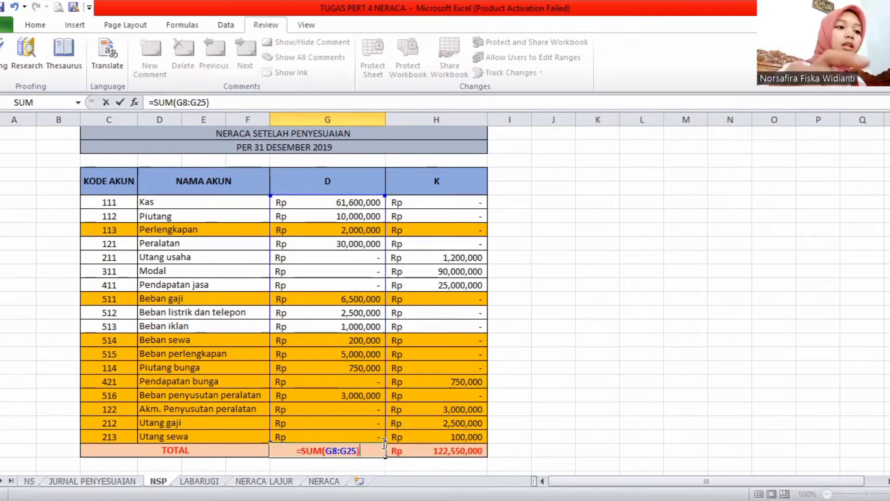
pyautogui.press('Return')
pyautogui.click(382, 445)
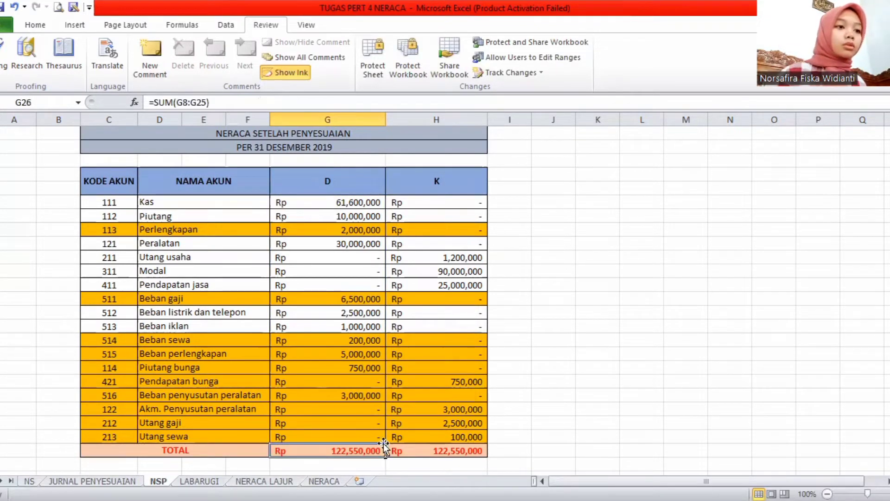
# Re-enter the credit total in H26 on NSP as a SUM of the K column amounts starting at H8.
pyautogui.click(386, 446)
pyautogui.write('=')
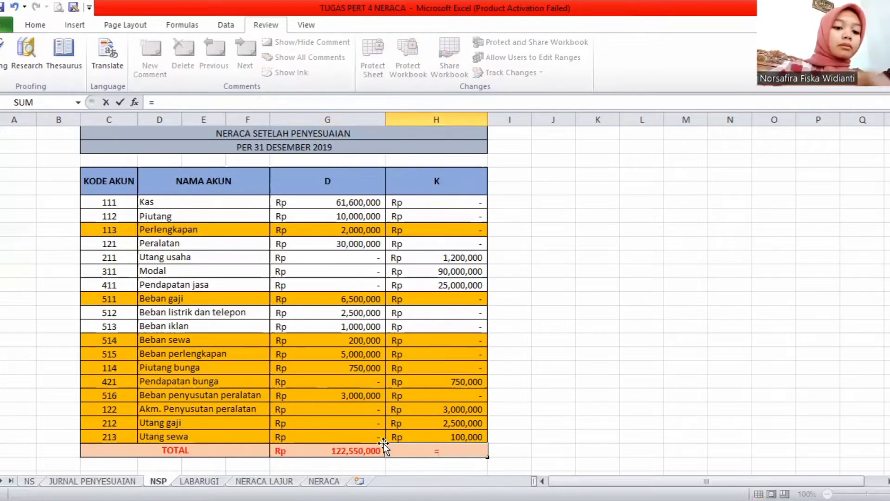
pyautogui.write('SUM(')
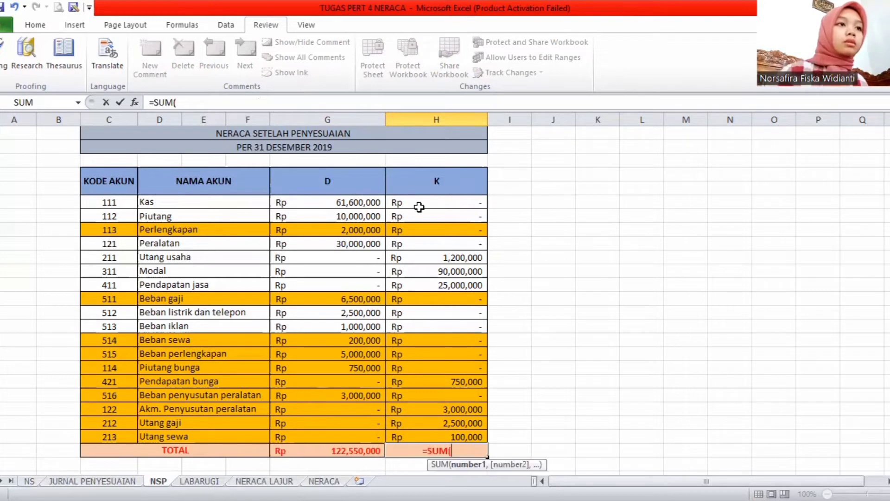
pyautogui.click(420, 204)
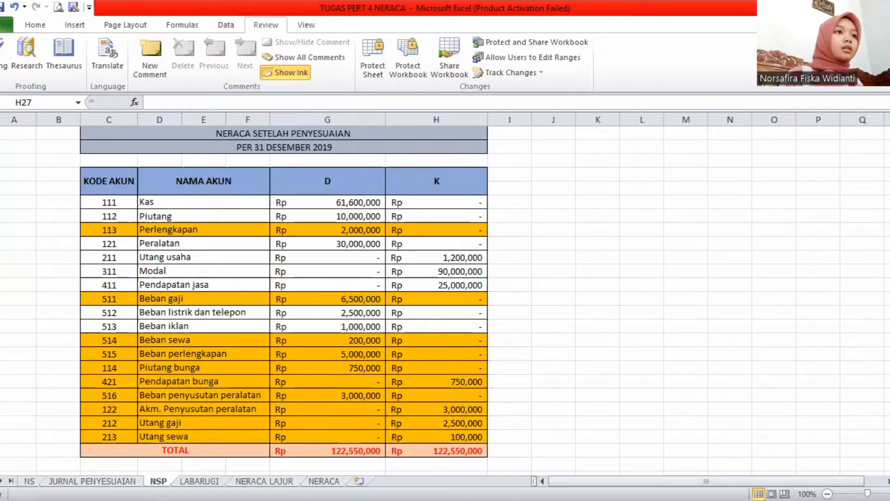
# On the LABARUGI sheet, check the Pendapatan Jasa link in E7 and re-enter TOTAL PENDAPATAN in F9 as a SUM of E7:E8.
pyautogui.hotkey('ctrl', 'pagedown')
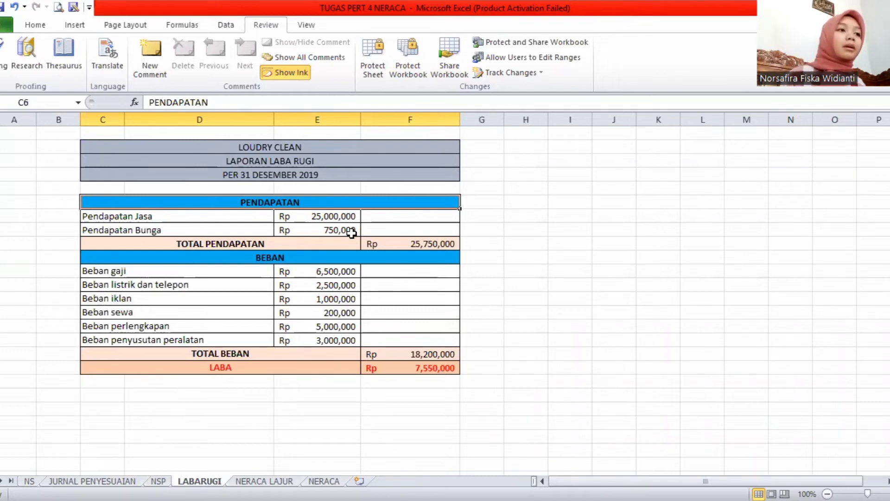
pyautogui.click(320, 216)
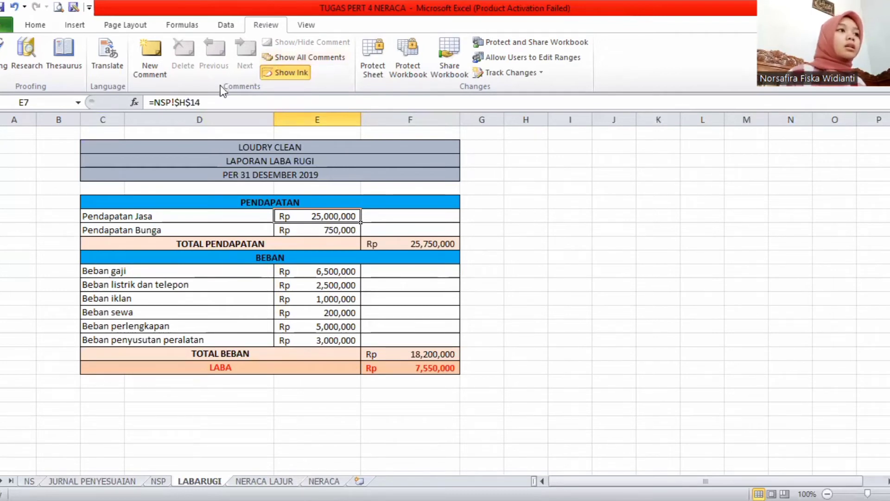
pyautogui.click(254, 161)
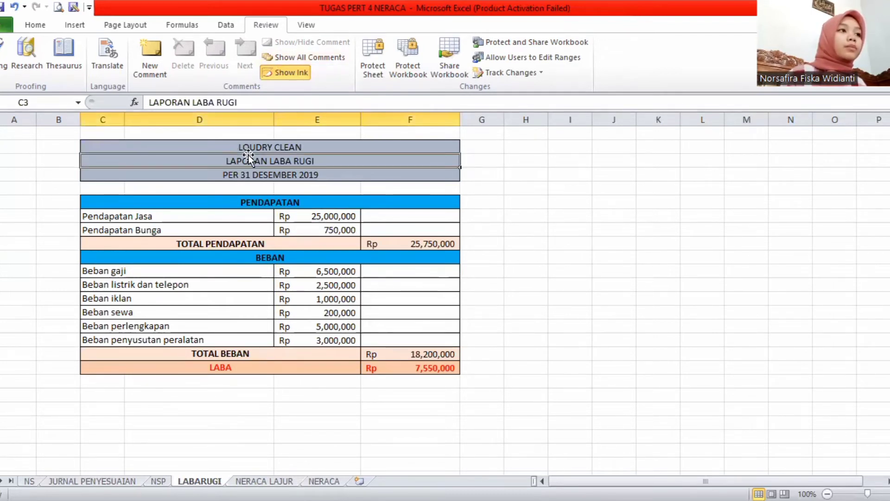
pyautogui.click(287, 218)
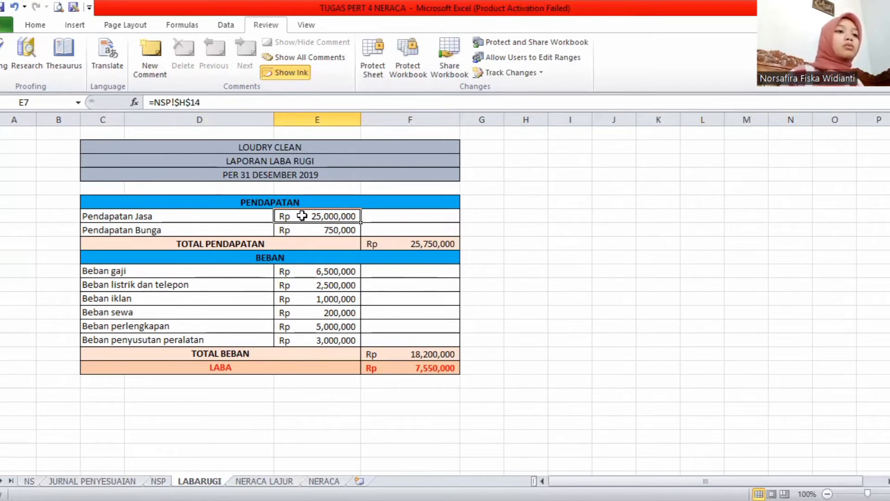
pyautogui.click(393, 244)
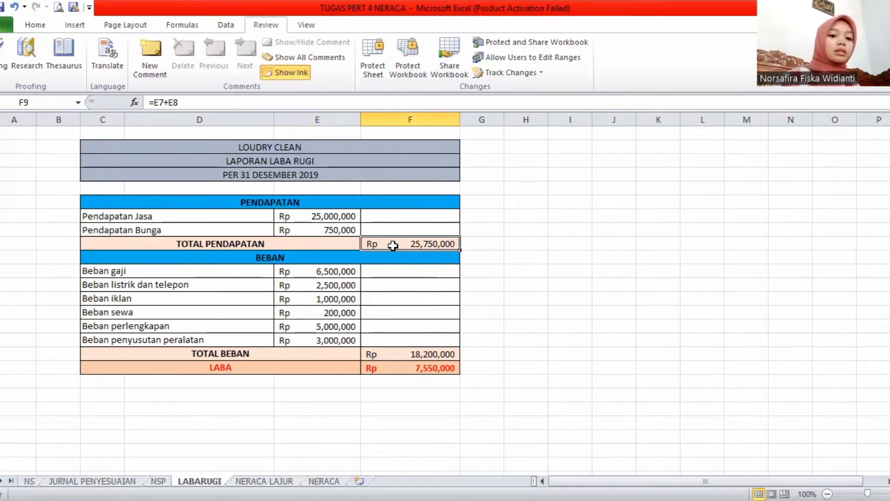
pyautogui.write('=')
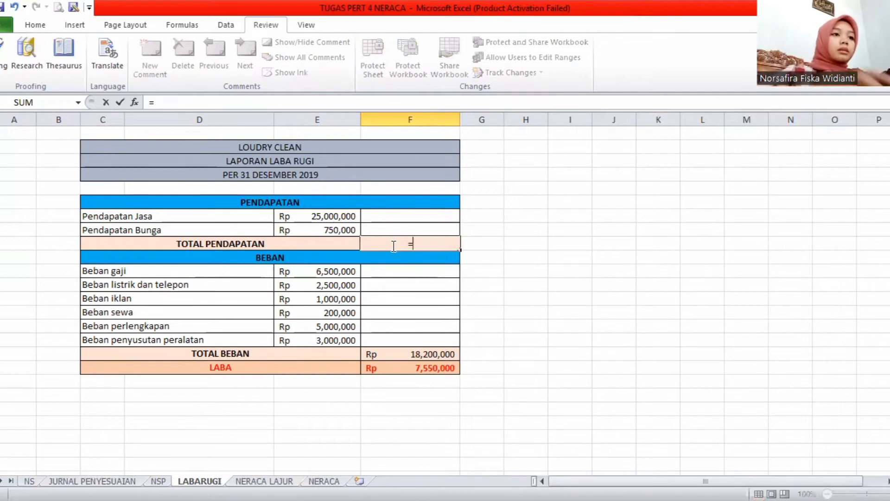
pyautogui.write('SUM(')
pyautogui.click(357, 217)
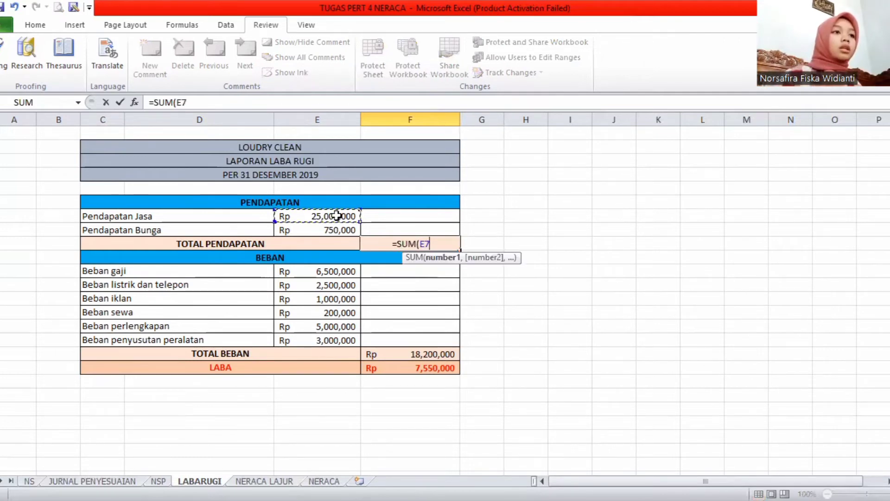
pyautogui.moveTo(358, 218); pyautogui.dragTo(359, 239)
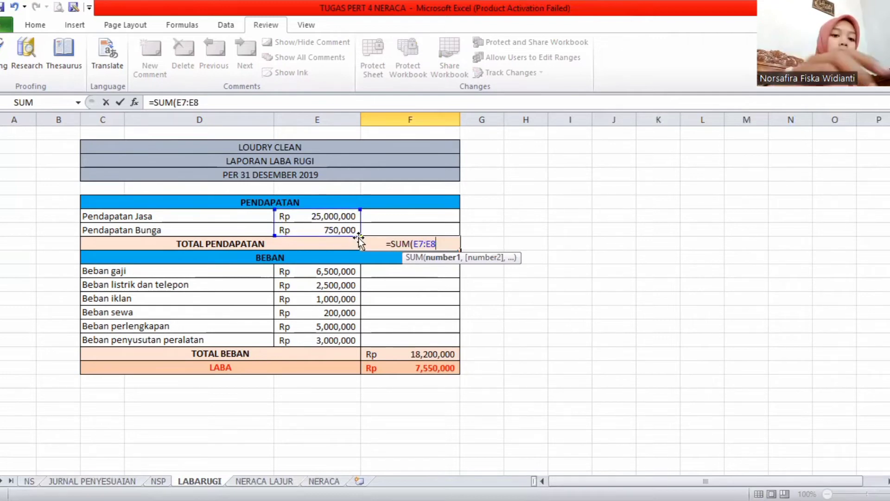
pyautogui.press('Return')
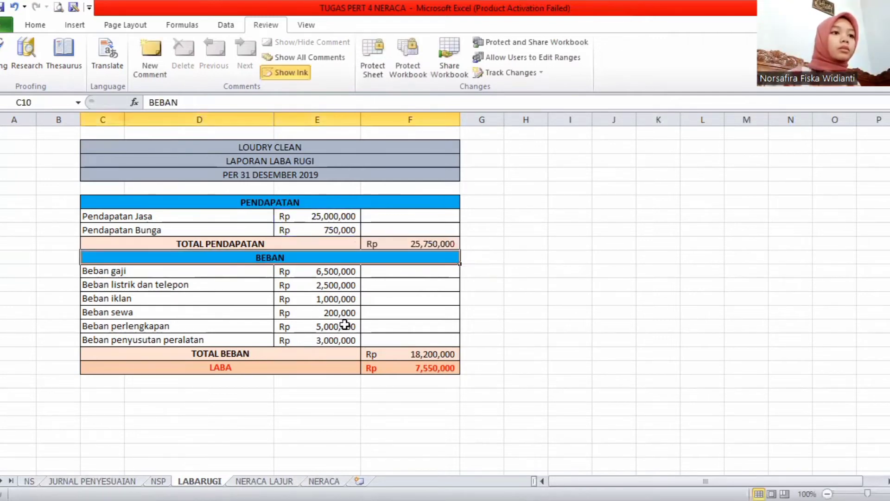
# Check the Beban gaji link in E11 on LABARUGI and re-enter TOTAL BEBAN in F17 as =SUM(E11:E16).
pyautogui.click(332, 272)
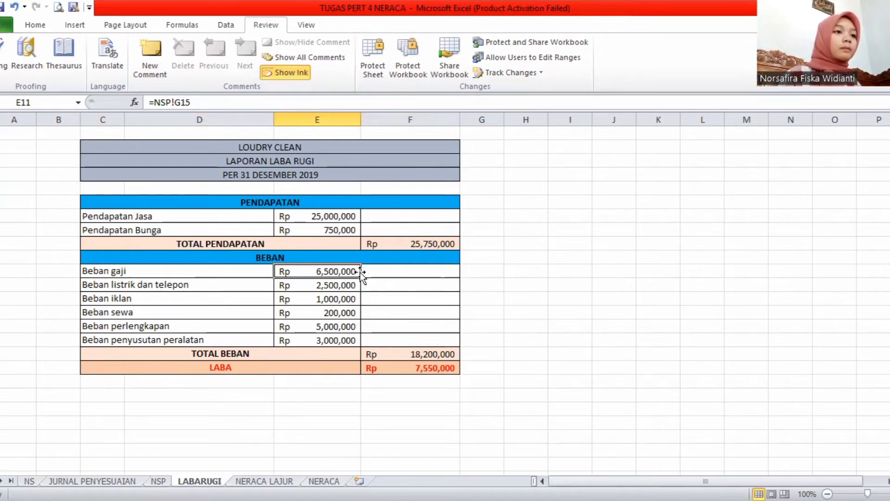
pyautogui.click(377, 354)
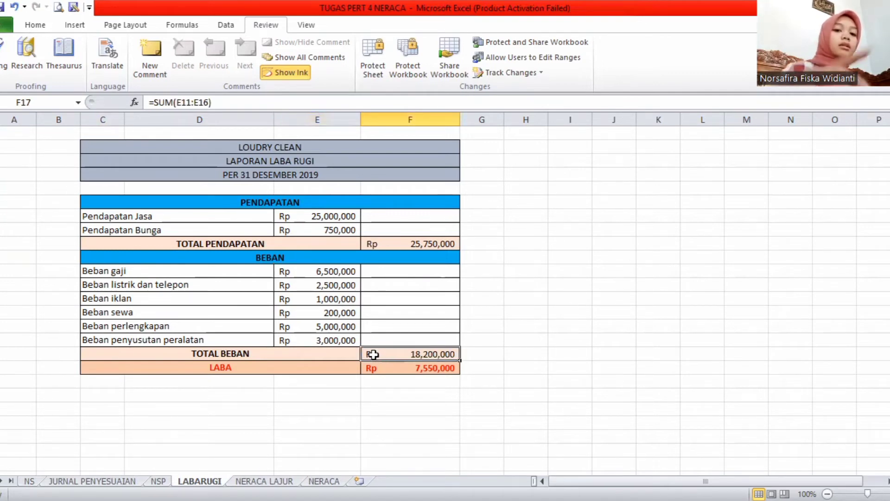
pyautogui.write('=')
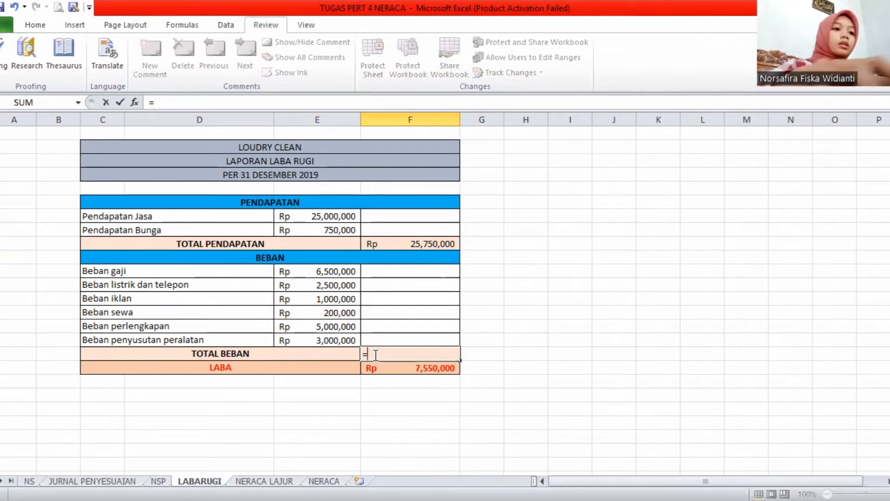
pyautogui.write('SUM(')
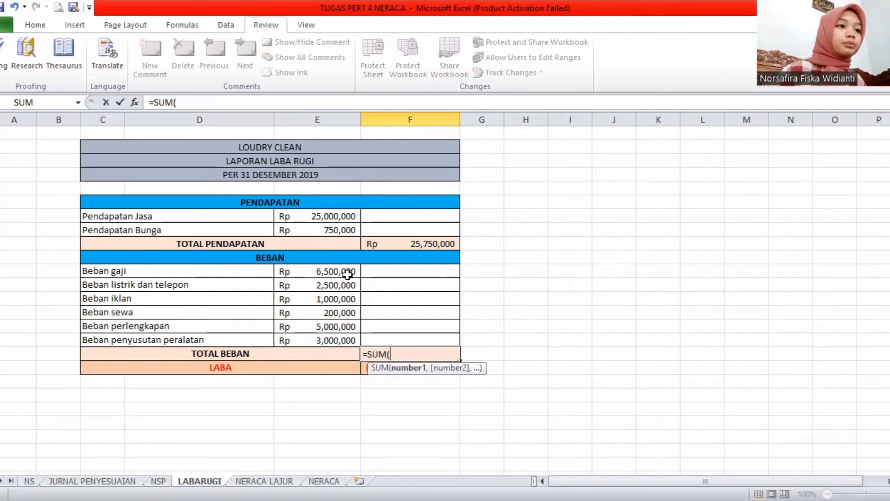
pyautogui.moveTo(347, 274); pyautogui.dragTo(363, 346)
pyautogui.write(')')
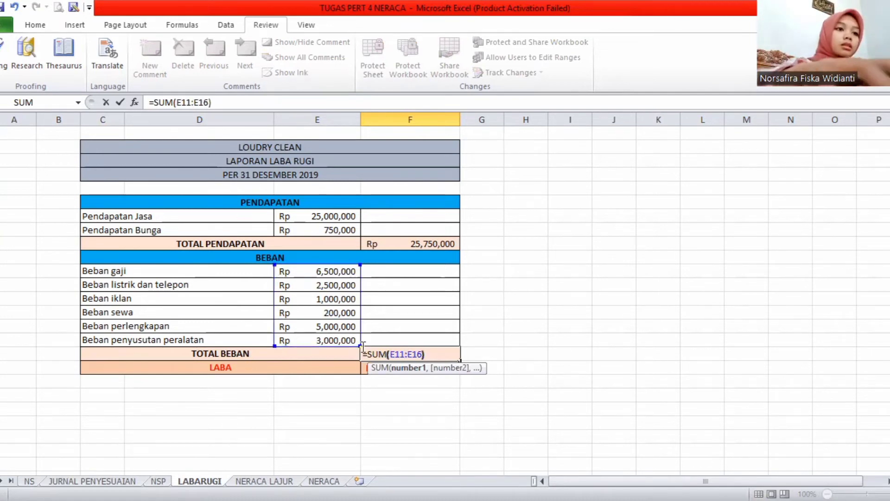
pyautogui.press('Return')
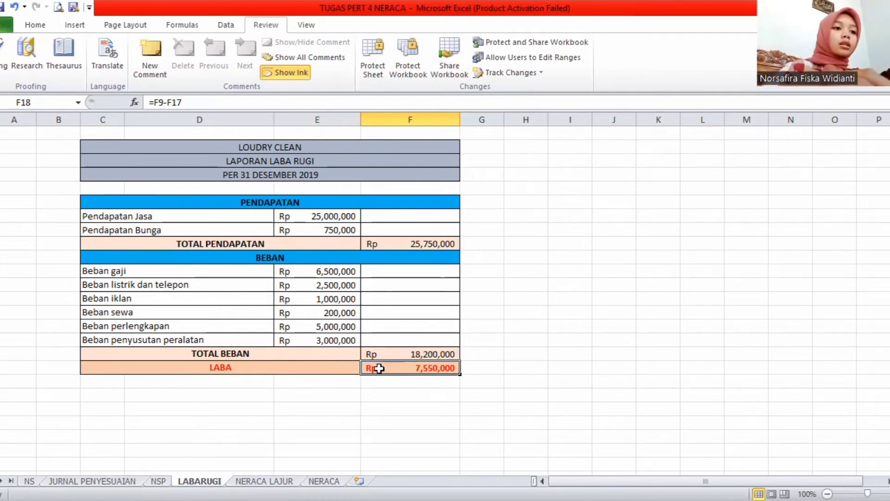
# Re-enter LABA in F18 as TOTAL PENDAPATAN minus TOTAL BEBAN, using =F9-F17.
pyautogui.write('=')
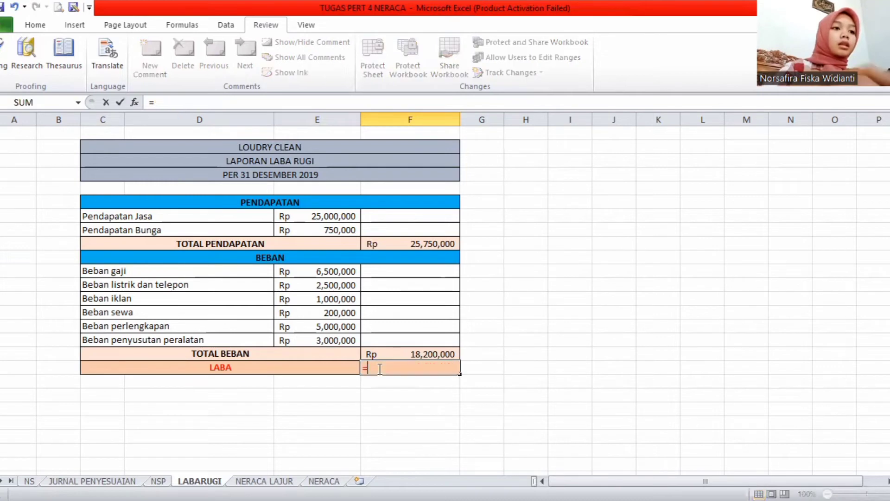
pyautogui.click(403, 245)
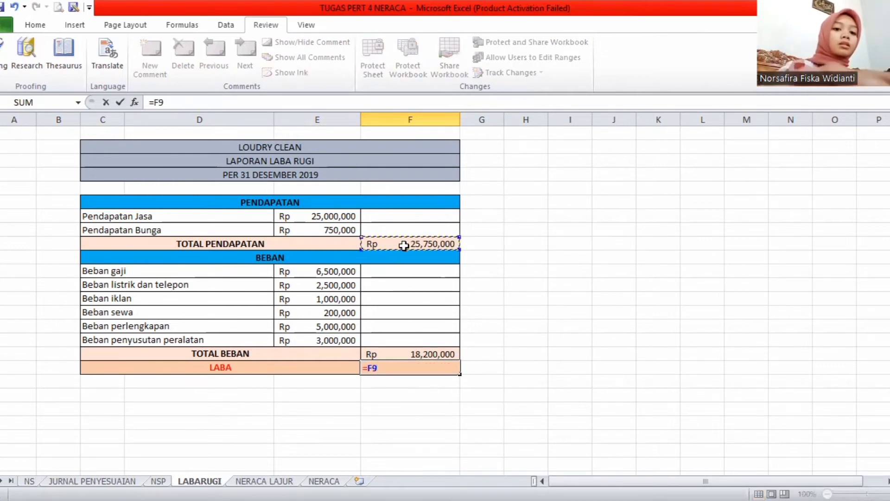
pyautogui.write('-')
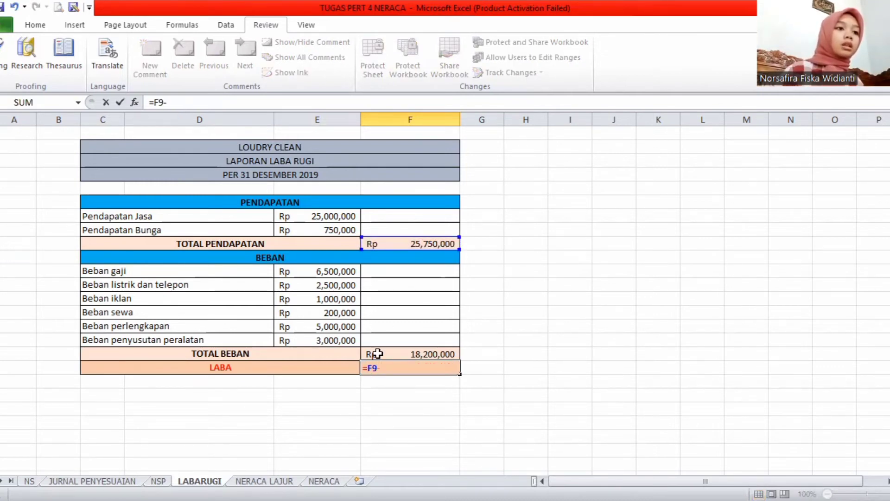
pyautogui.click(379, 353)
pyautogui.press('Return')
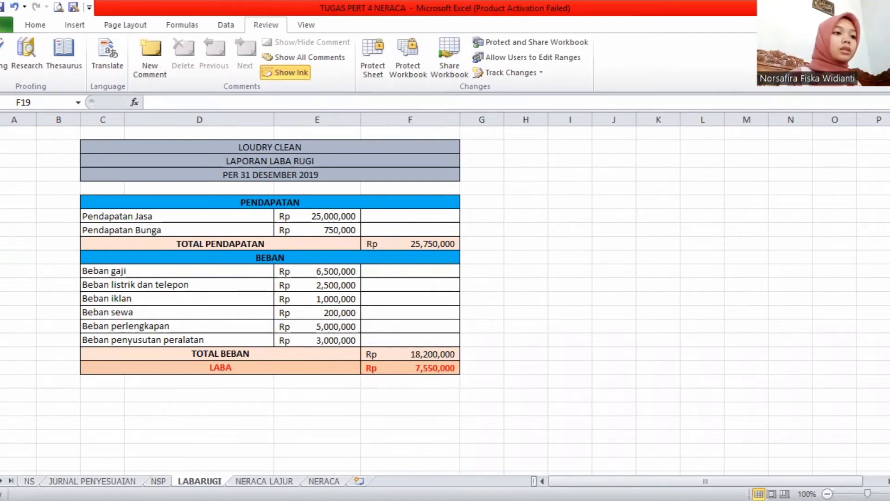
# On the NERACA LAJUR sheet, review the NERACA SALDO debit formulas one by one from Kas in D9 down to the total in D27.
pyautogui.hotkey('ctrl', 'pagedown')
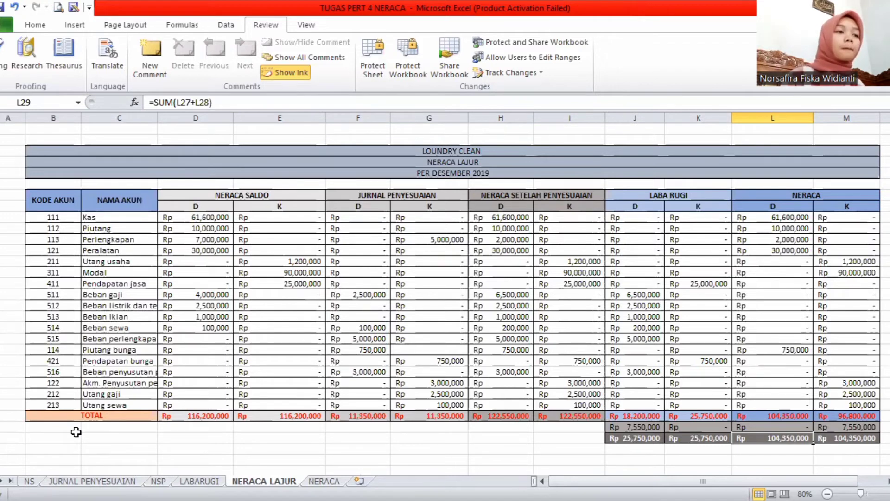
pyautogui.click(223, 221)
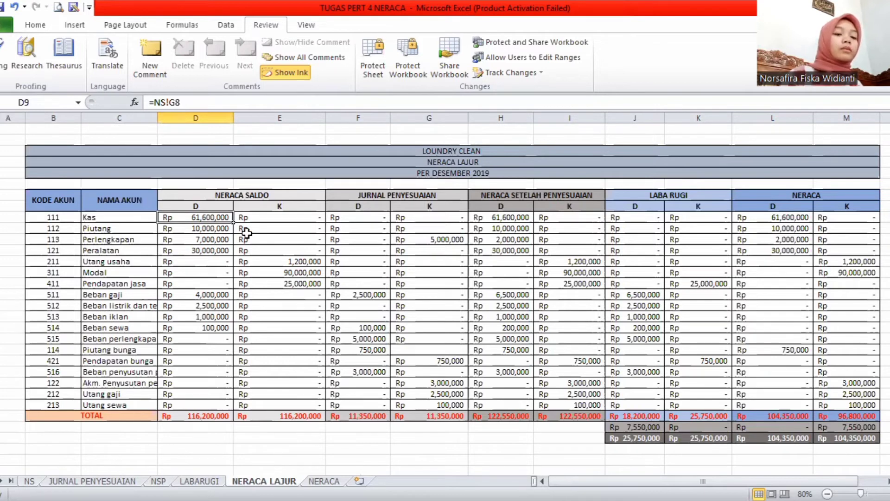
pyautogui.press('Down')
pyautogui.press('Down')
pyautogui.press('Down')
pyautogui.press('Down')
pyautogui.press('Down')
pyautogui.press('Down')
pyautogui.press('Down')
pyautogui.press('Down')
pyautogui.press('Down')
pyautogui.press('Down')
pyautogui.press('Down')
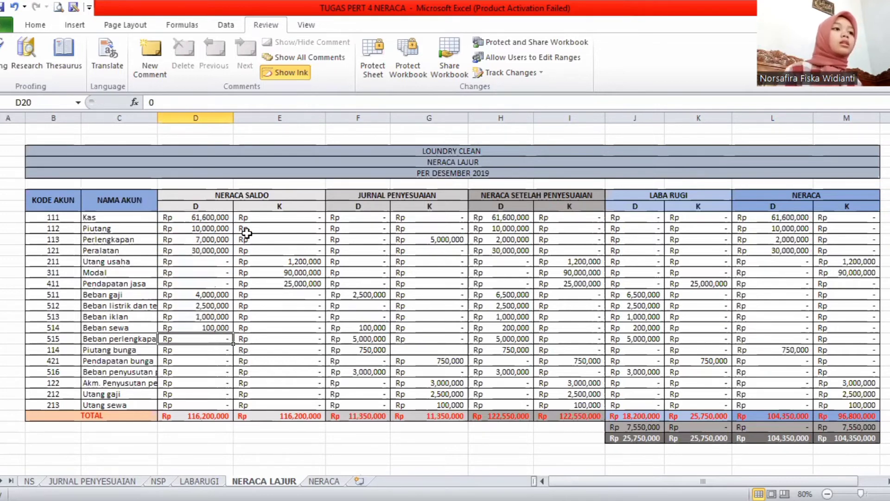
pyautogui.press('Down')
pyautogui.press('Down')
pyautogui.press('Down')
pyautogui.press('Down')
pyautogui.press('Down')
pyautogui.press('Down')
pyautogui.press('Down')
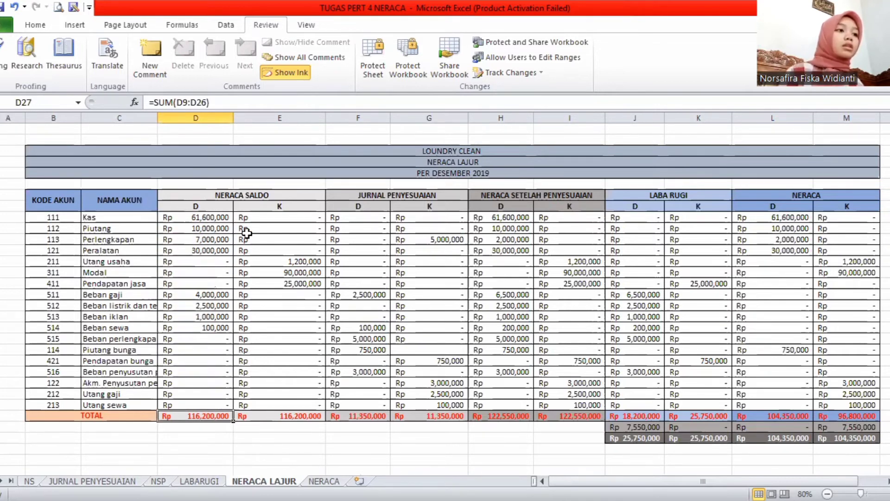
# Re-enter the NERACA SALDO debit total in D27 on NERACA LAJUR as =SUM(D9:D26) and select the cell again.
pyautogui.write('=')
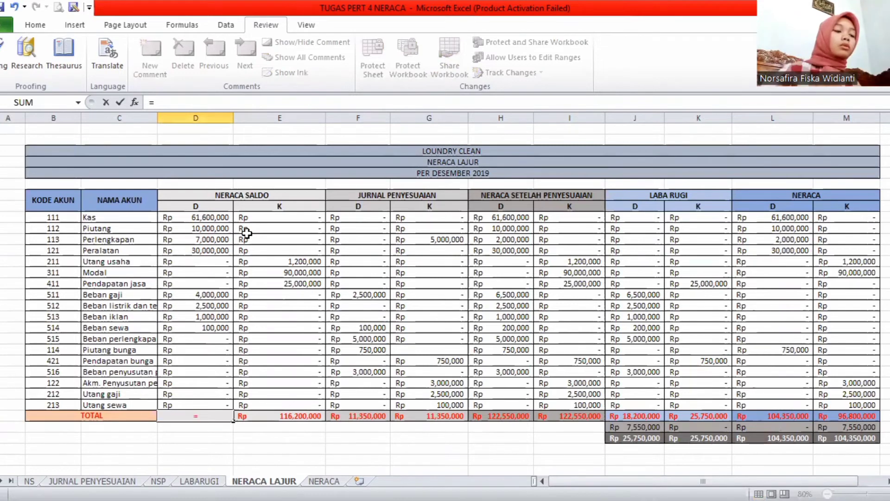
pyautogui.write('SUM(')
pyautogui.click(223, 217)
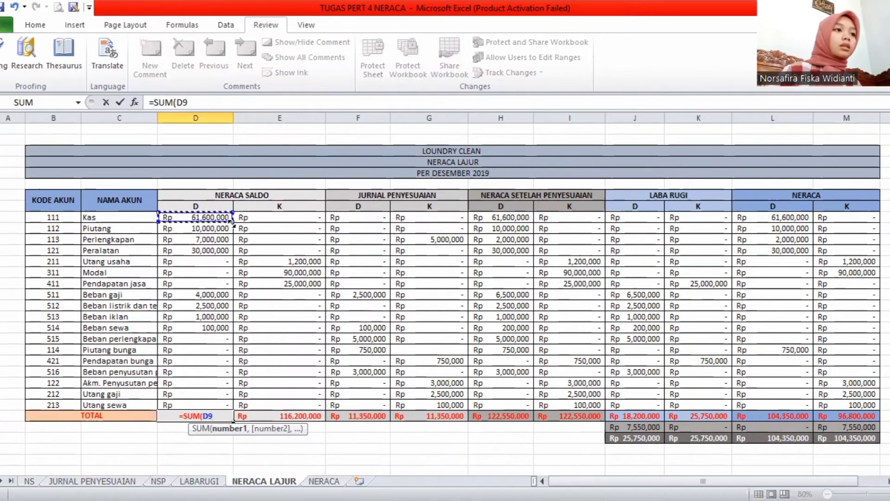
pyautogui.moveTo(231, 221); pyautogui.dragTo(237, 406)
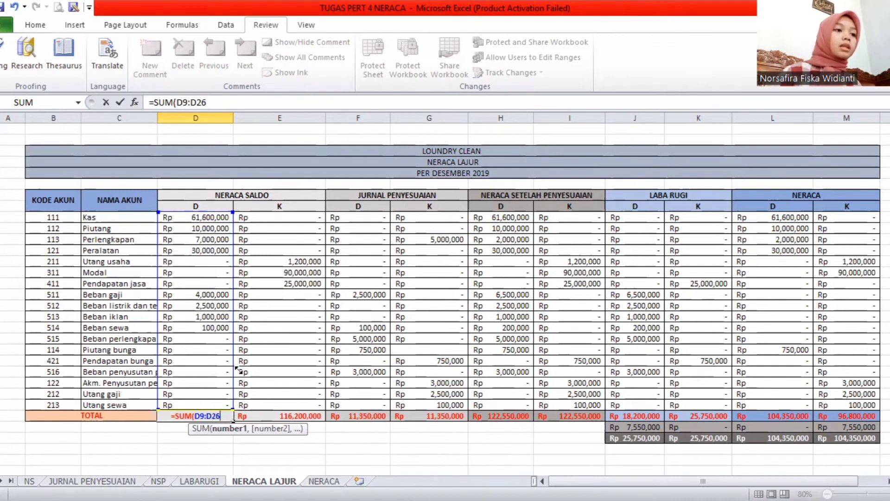
pyautogui.write(')')
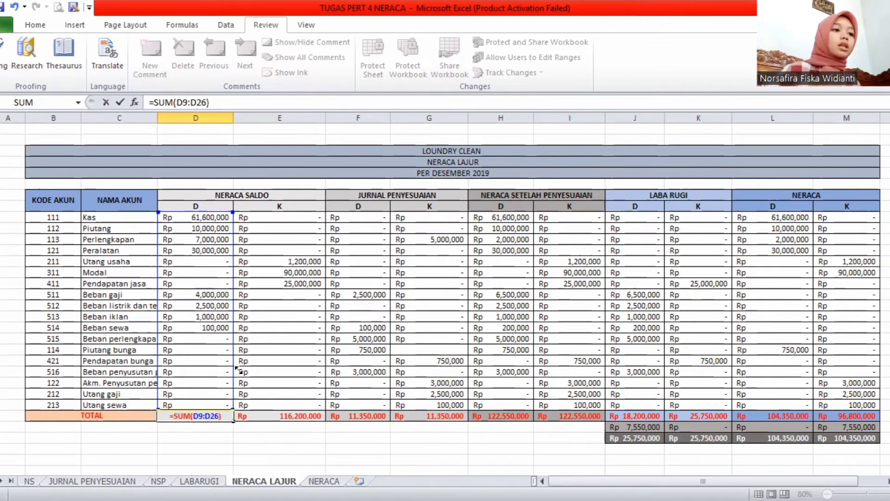
pyautogui.press('Return')
pyautogui.press('Up')
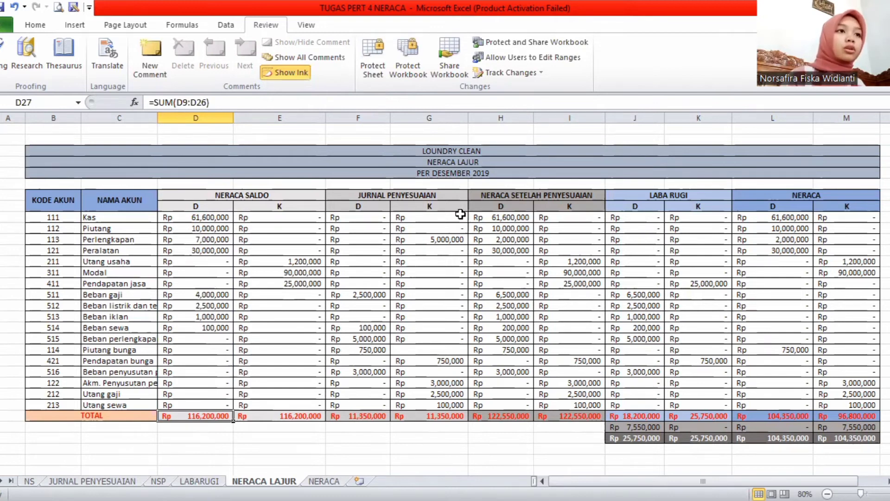
# Examine the worksheet's column group headings from JURNAL PENYESUAIAN to NERACA, the LABA RUGI debit total in J27 and the Kas link in H9.
pyautogui.click(457, 195)
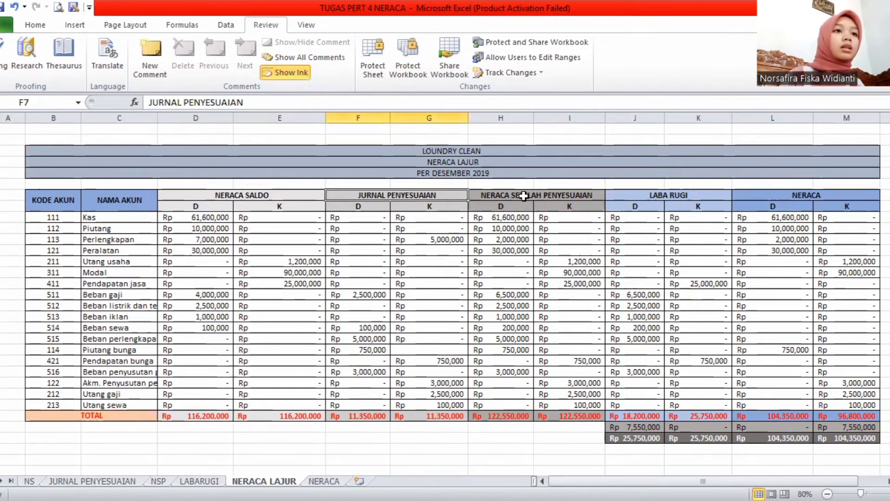
pyautogui.click(523, 195)
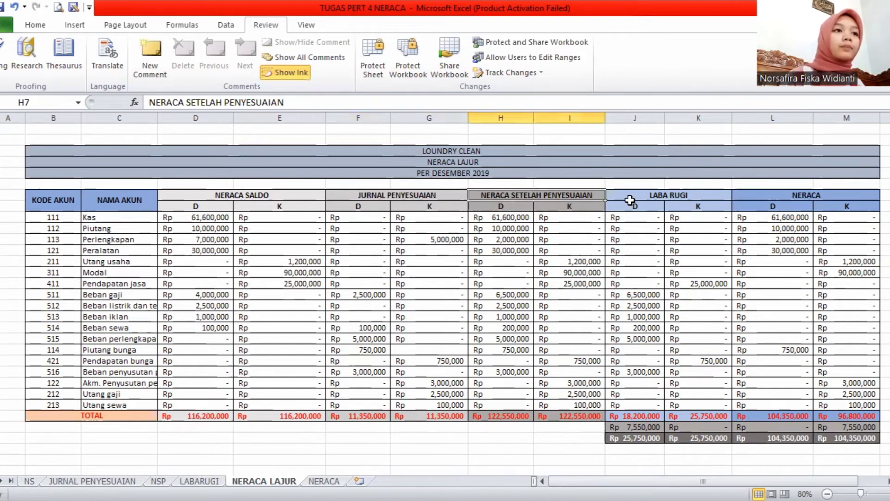
pyautogui.click(657, 197)
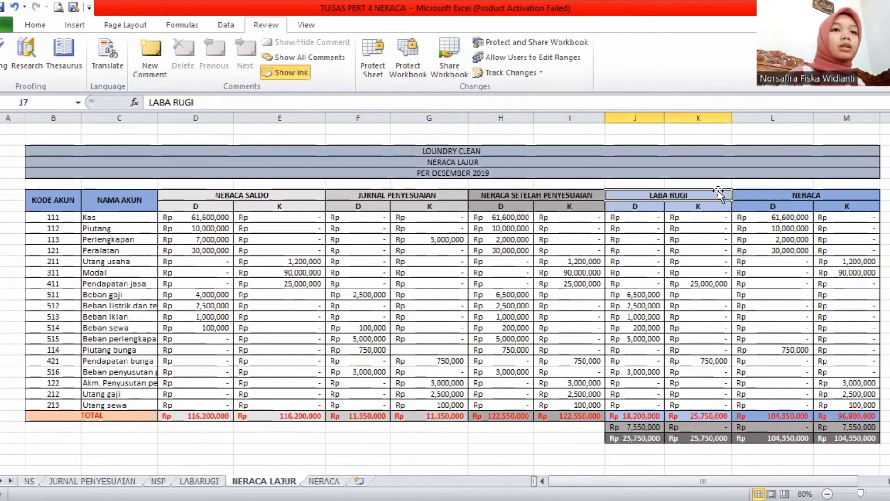
pyautogui.click(764, 195)
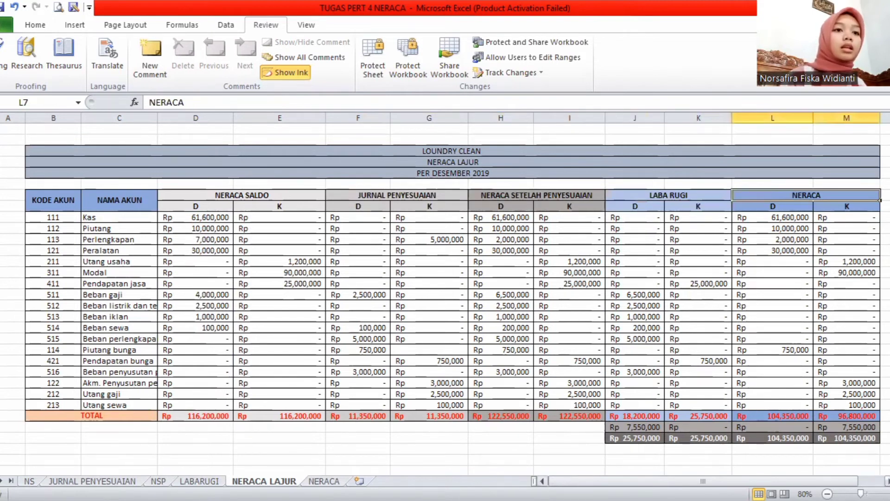
pyautogui.click(612, 422)
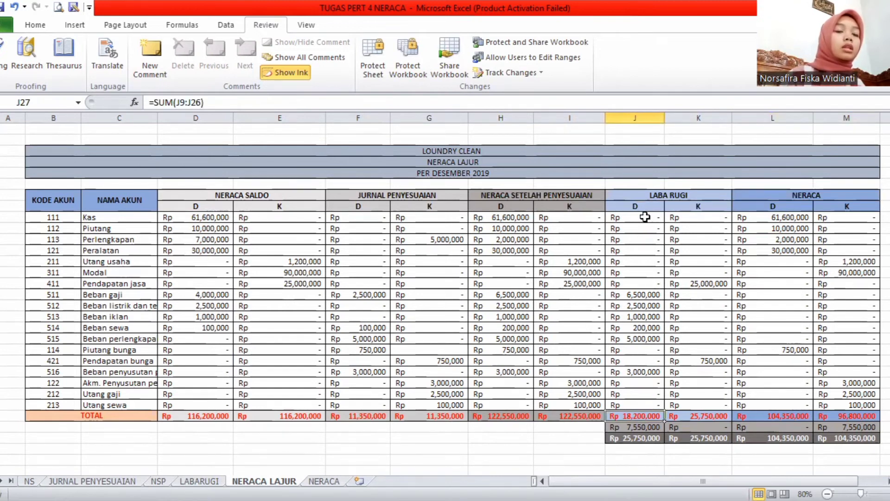
pyautogui.click(512, 218)
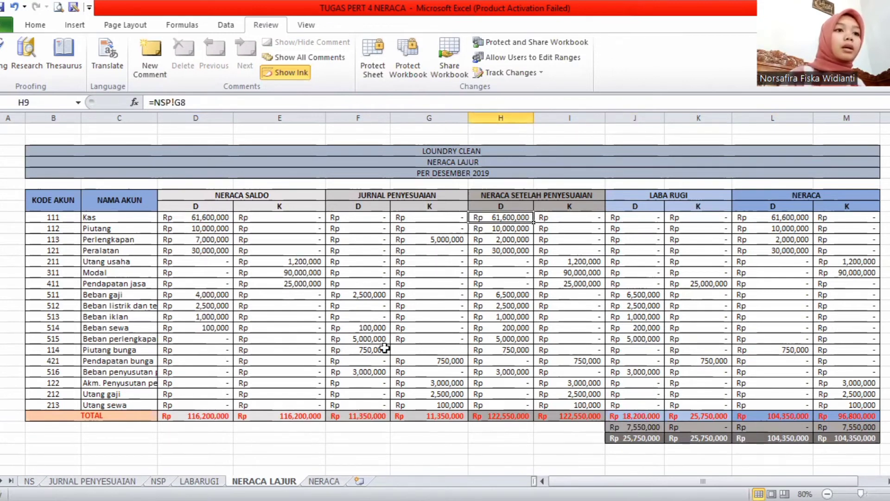
pyautogui.click(571, 446)
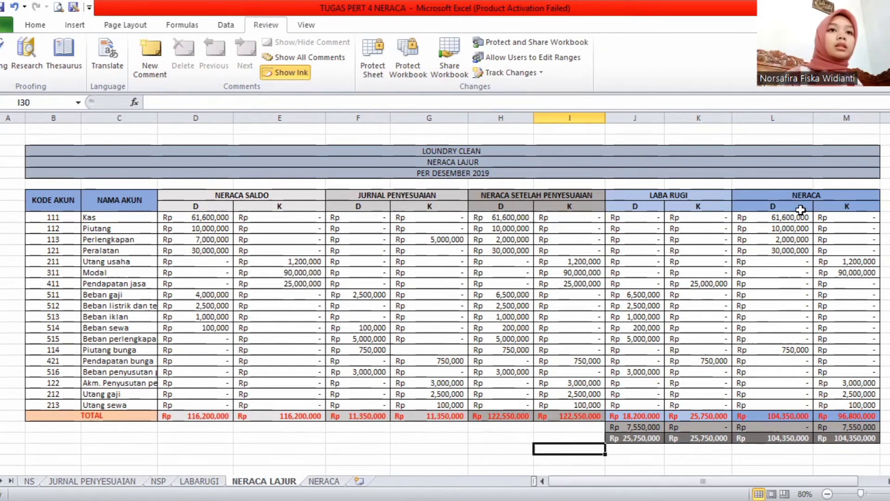
# Inspect the NERACA column formulas for Kas in L9, the balancing amount in M28 and the final totals in L29 and M29.
pyautogui.click(802, 194)
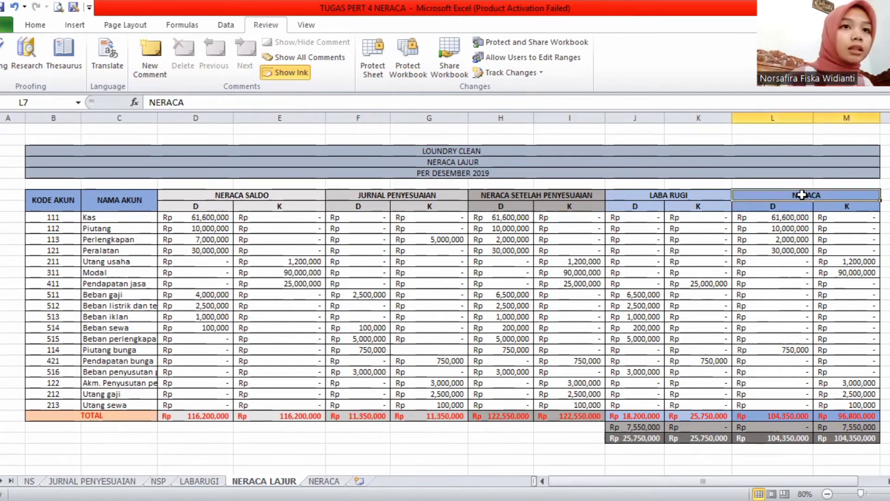
pyautogui.click(772, 218)
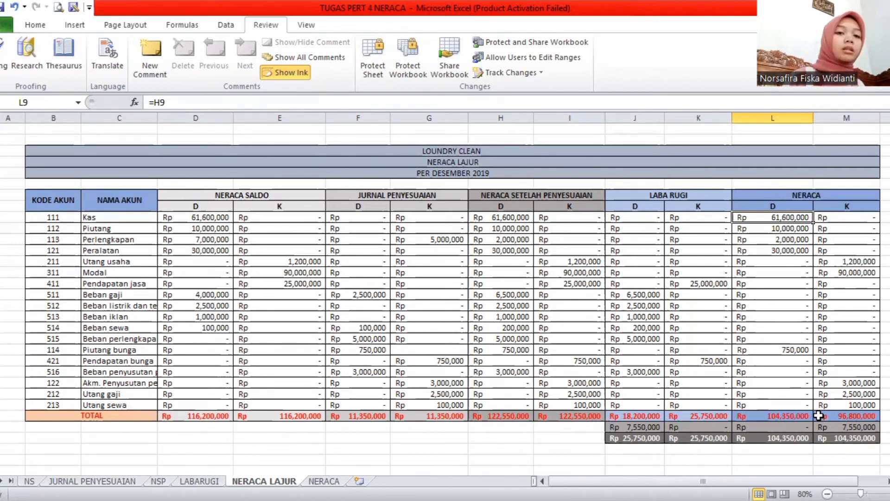
pyautogui.click(828, 427)
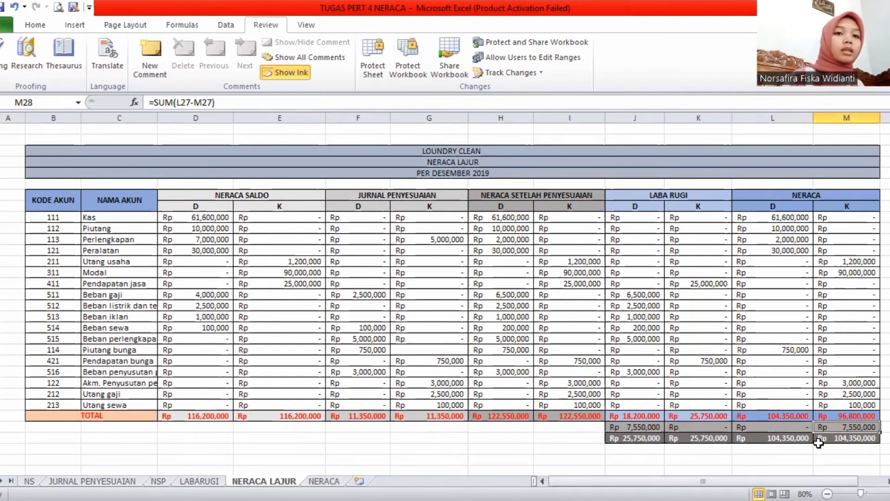
pyautogui.click(756, 438)
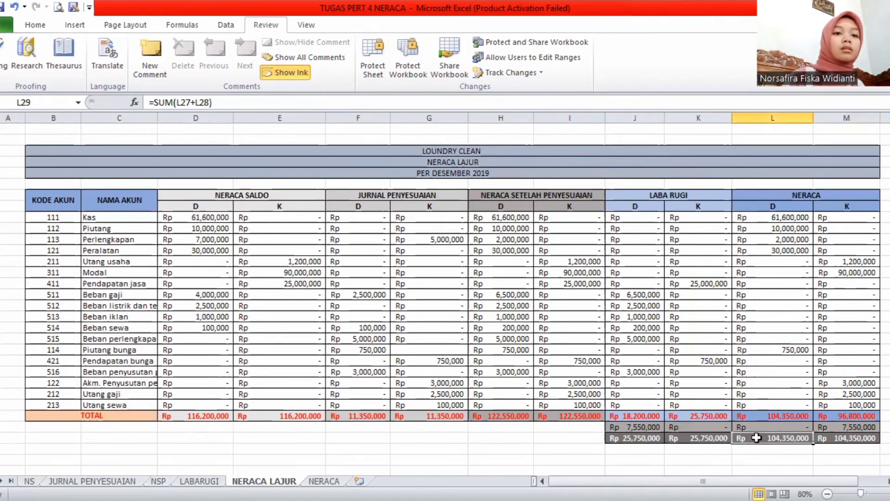
pyautogui.click(834, 441)
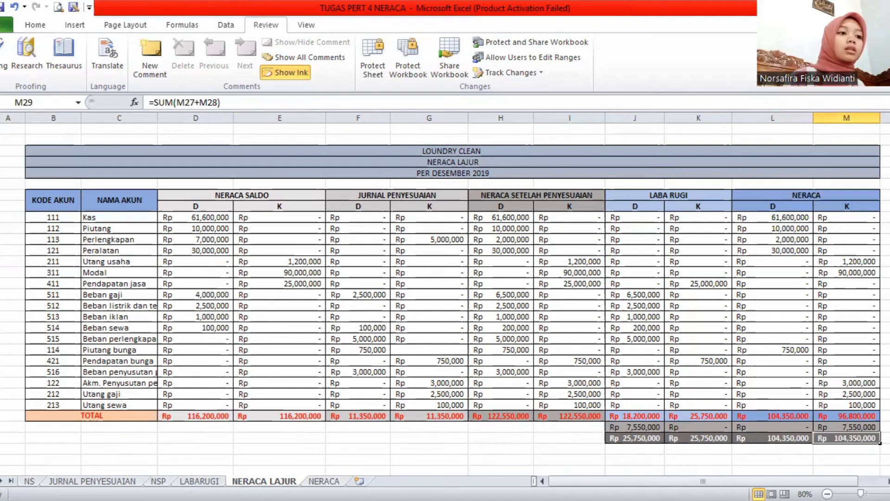
# On the NERACA sheet, clear the Kas amount in D9.
pyautogui.hotkey('ctrl', 'pagedown')
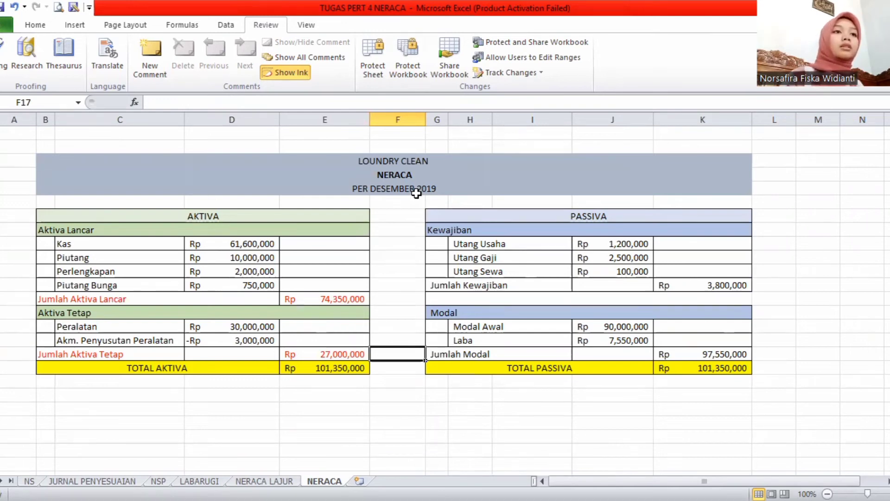
pyautogui.click(232, 245)
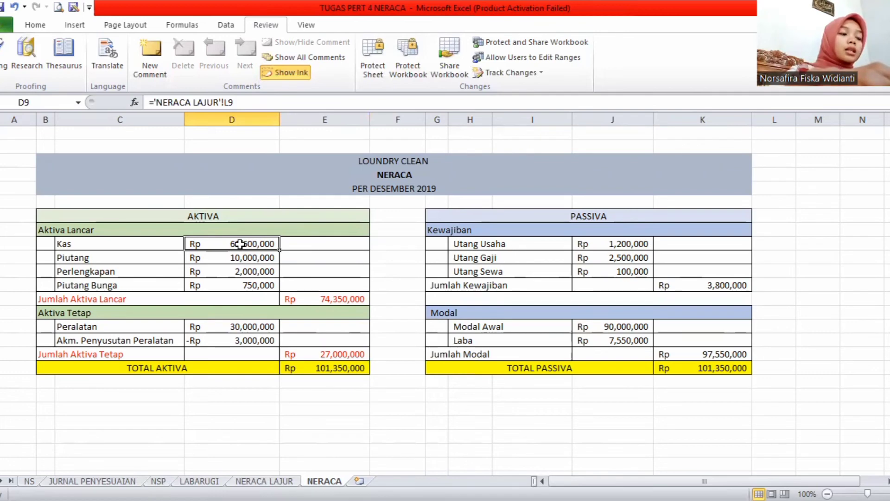
pyautogui.press('Delete')
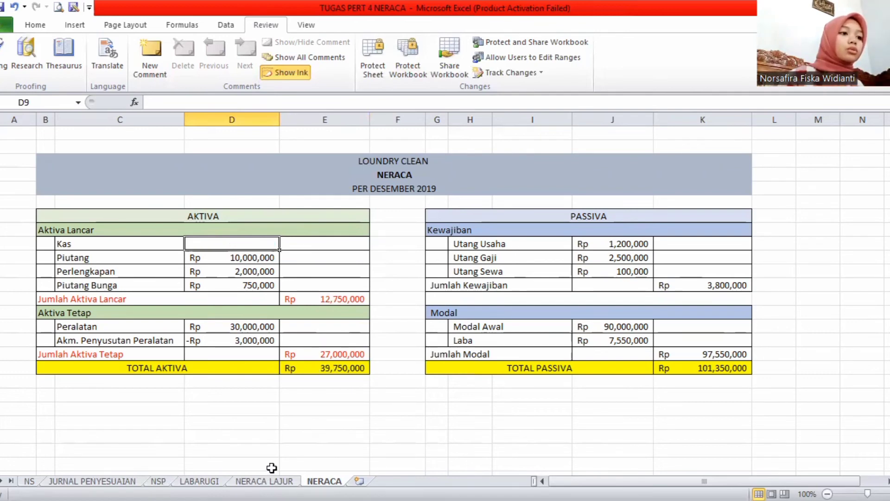
# Copy the Kas amount from L9 on NERACA LAJUR and paste it as a link into D9 on NERACA.
pyautogui.click(264, 481)
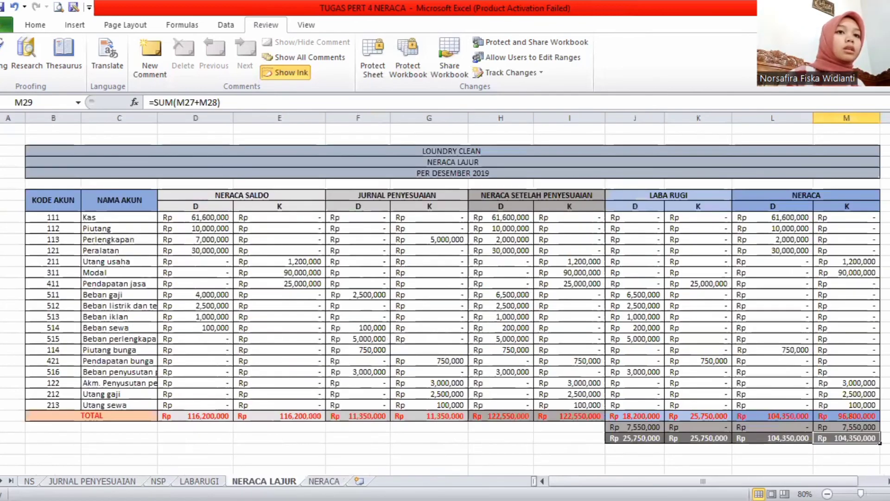
pyautogui.click(790, 218)
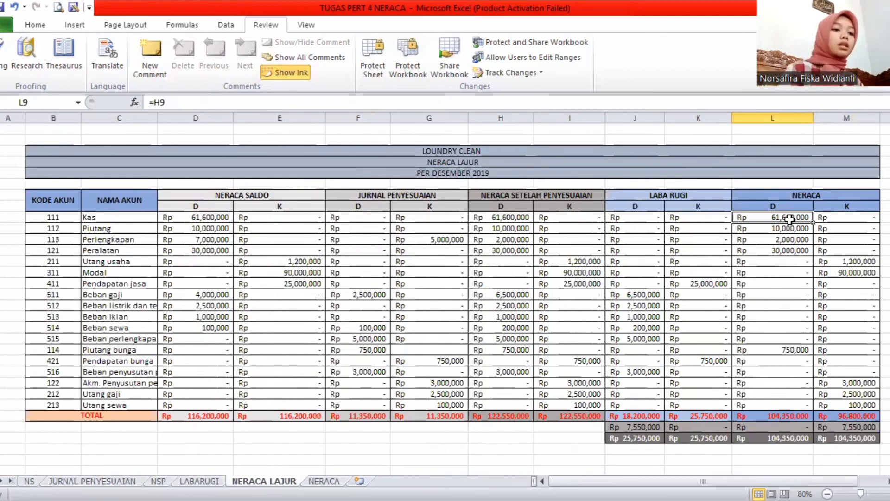
pyautogui.hotkey('ctrl', 'c')
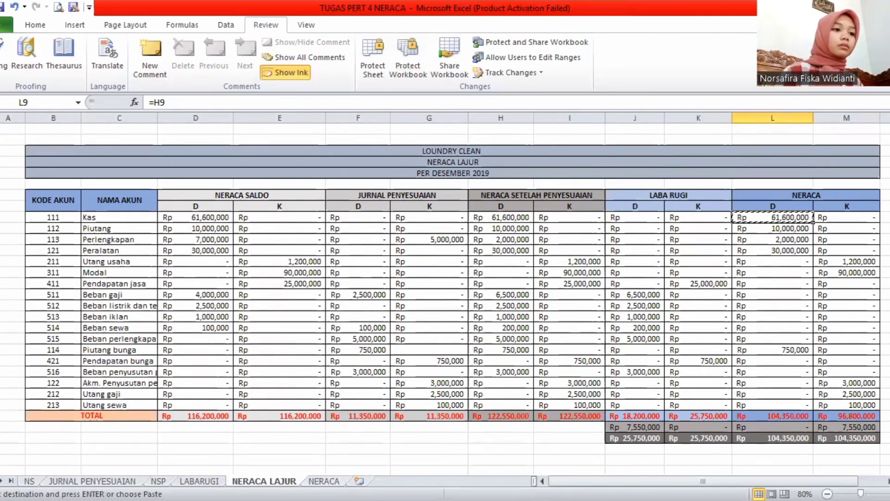
pyautogui.click(324, 480)
pyautogui.click(241, 246)
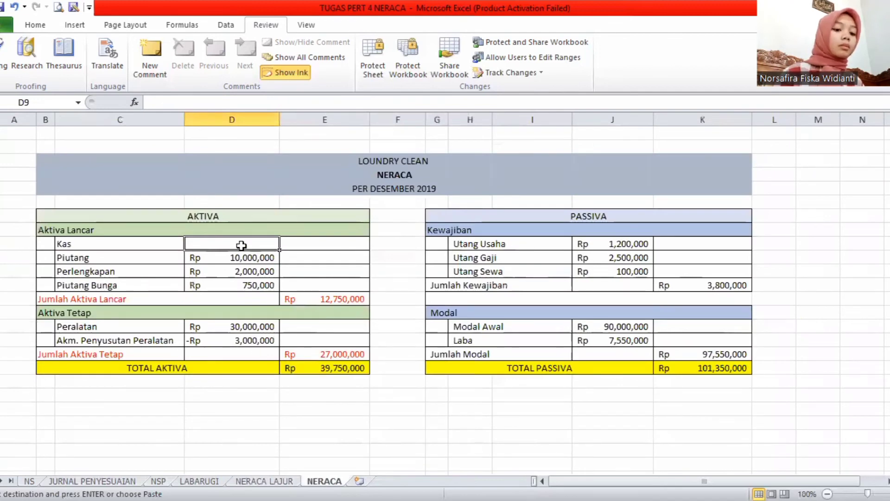
pyautogui.rightClick(241, 245)
pyautogui.click(374, 303)
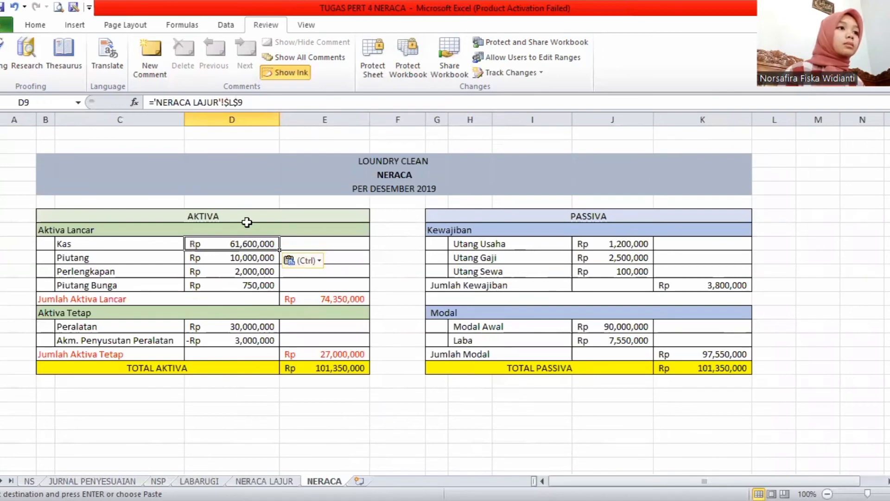
# Review the AKTIVA amount formulas in column D on NERACA, from Piutang down to the Jumlah Aktiva Tetap row and back up to Aktiva Tetap.
pyautogui.press('Down')
pyautogui.press('Down')
pyautogui.press('Down')
pyautogui.press('Down')
pyautogui.press('Down')
pyautogui.press('Down')
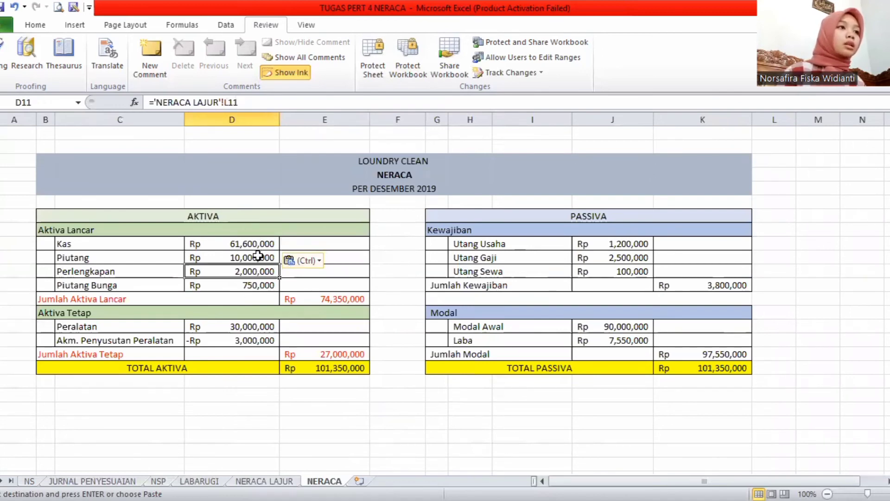
pyautogui.press('Down')
pyautogui.press('Down')
pyautogui.press('Down')
pyautogui.press('Up')
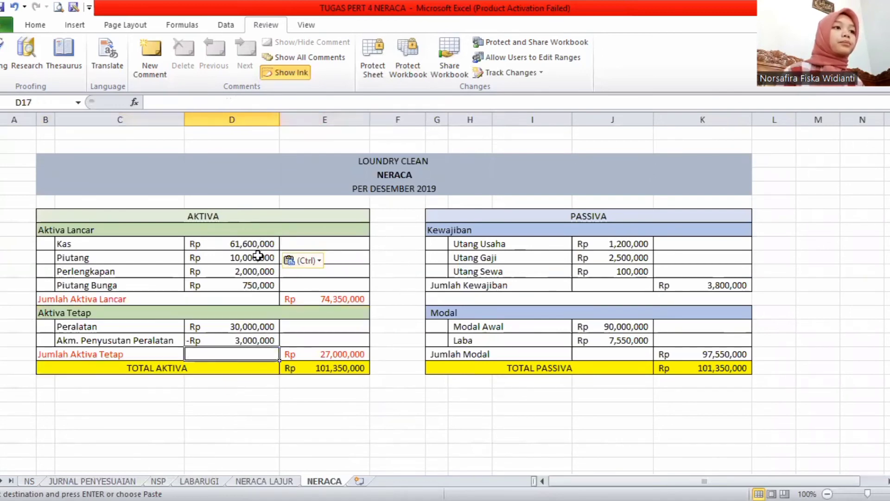
pyautogui.press('Up')
pyautogui.press('Up')
pyautogui.press('Up')
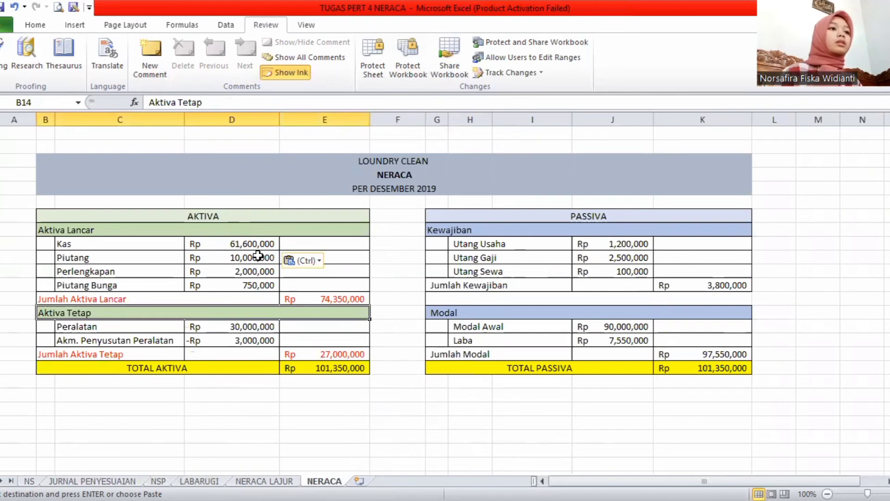
# Re-enter the Jumlah Aktiva Lancar total in E13 as =SUM(D9:D12).
pyautogui.click(316, 296)
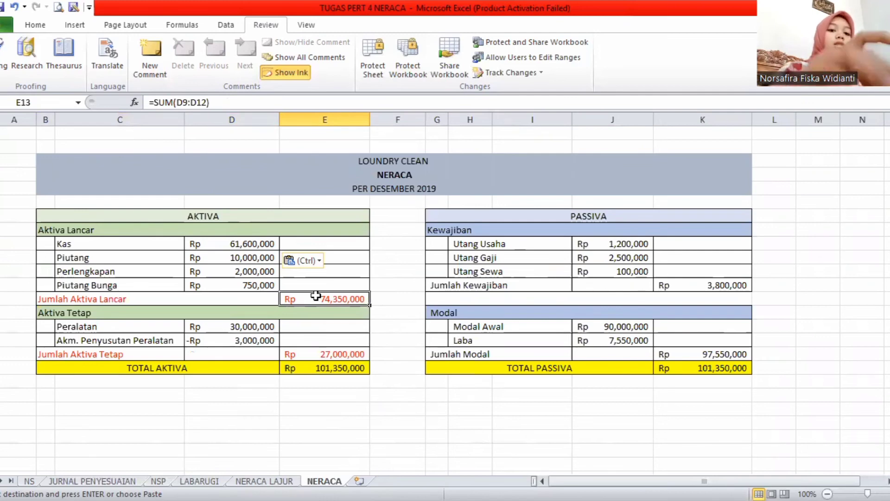
pyautogui.write('=')
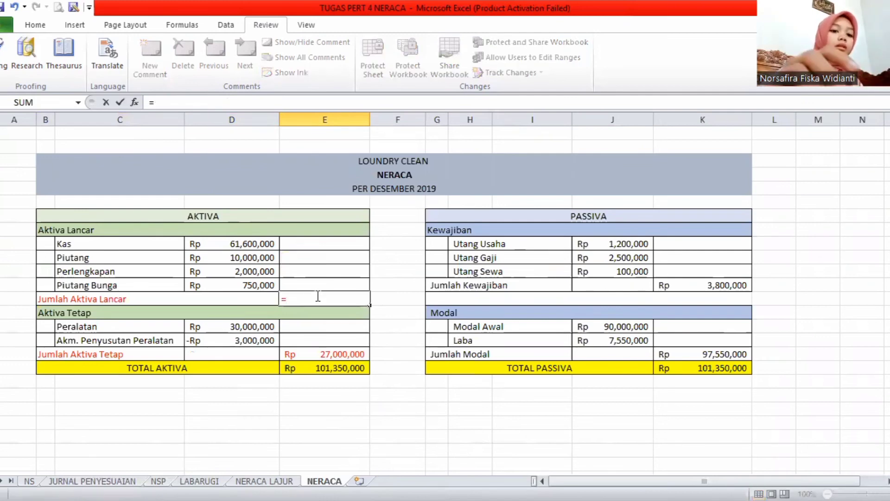
pyautogui.write('SUM(')
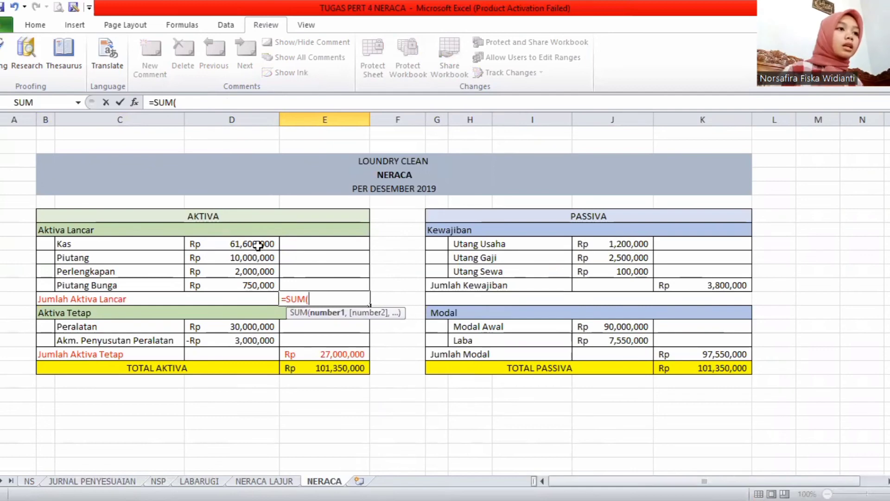
pyautogui.click(259, 245)
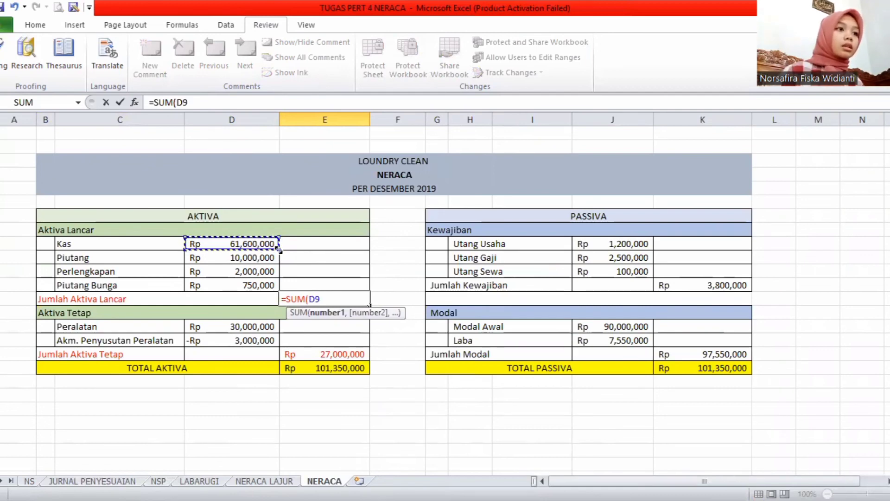
pyautogui.moveTo(279, 249); pyautogui.dragTo(275, 287)
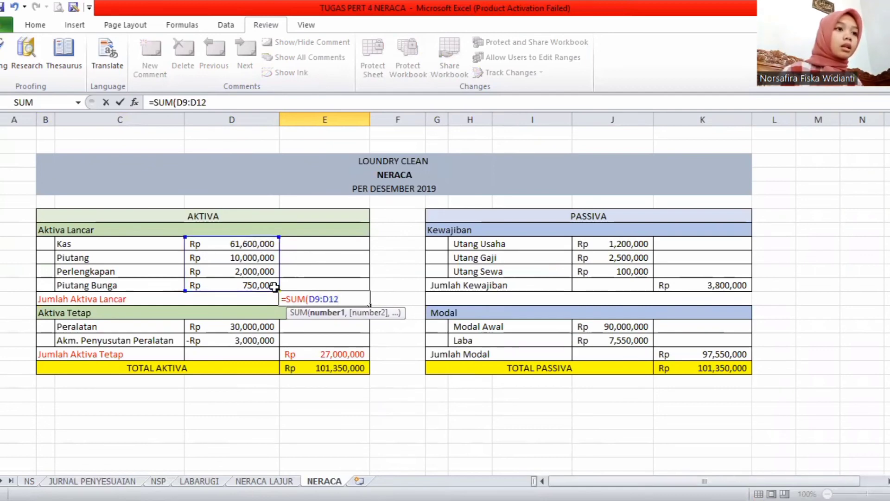
pyautogui.write(')')
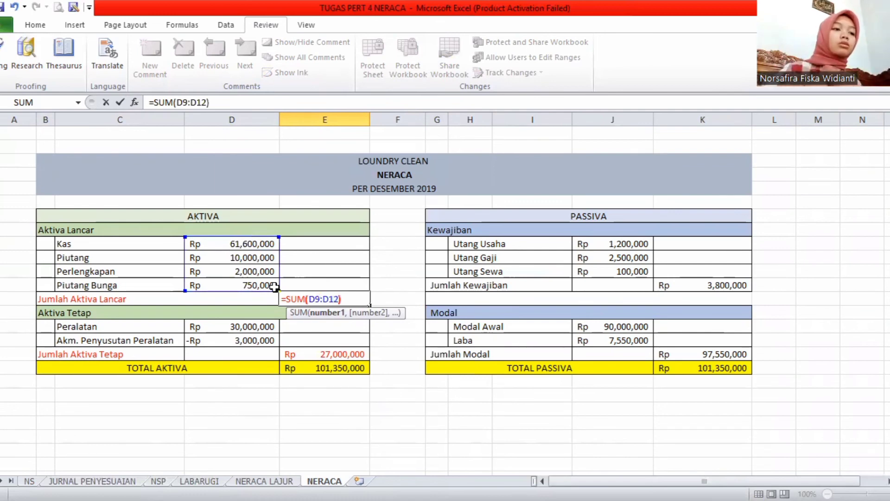
pyautogui.press('Return')
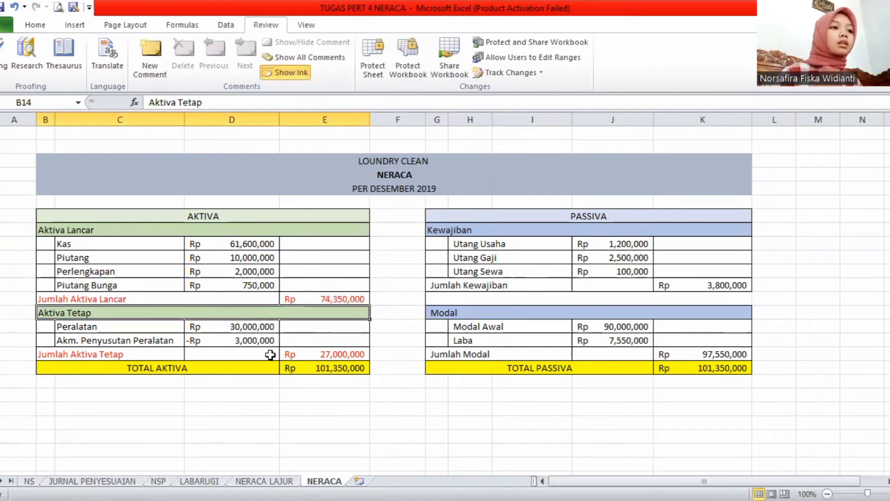
# Inspect the subtotal formulas for Jumlah Aktiva Tetap in E17, Jumlah Kewajiban in K12 and Jumlah Modal in K17.
pyautogui.click(289, 354)
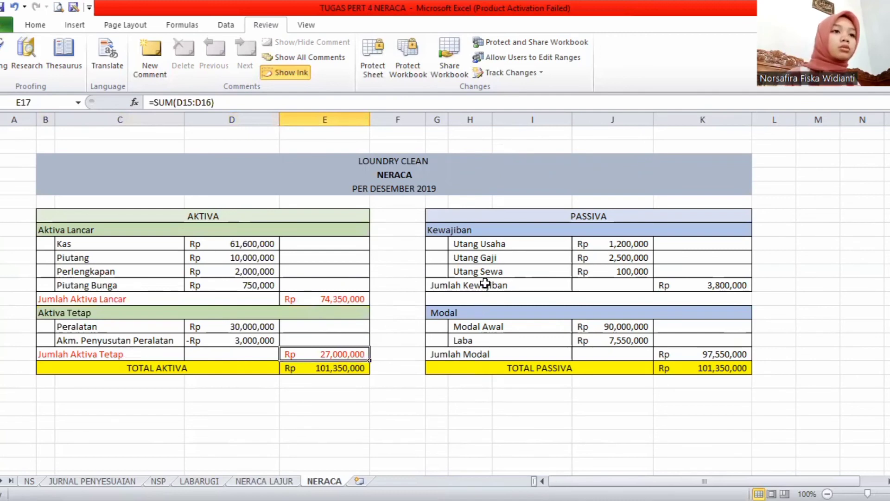
pyautogui.click(708, 285)
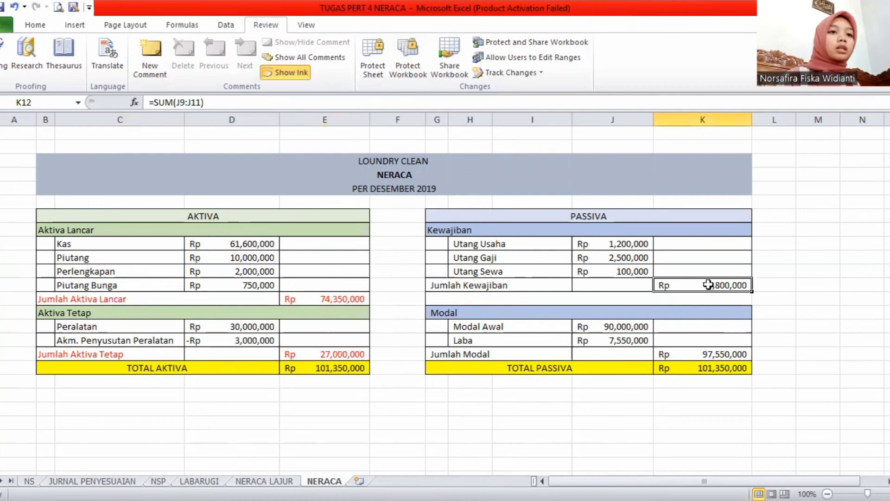
pyautogui.click(680, 354)
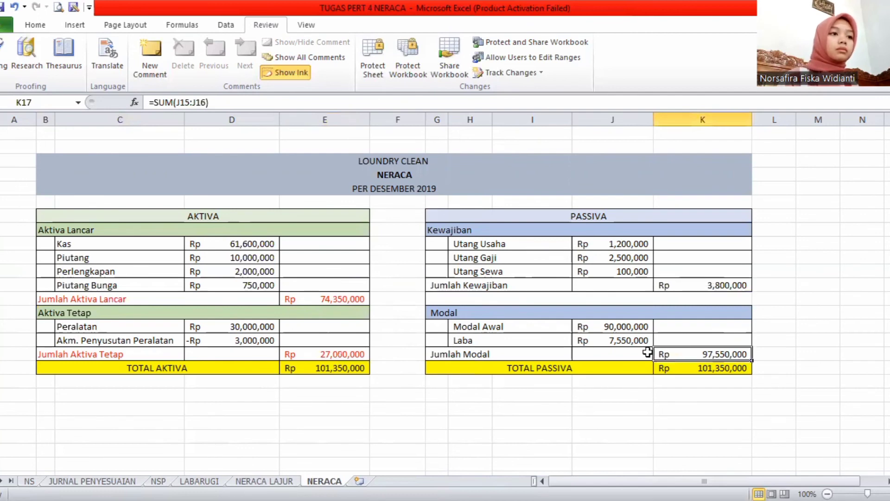
# Re-enter TOTAL AKTIVA in E18 as =E13+E17 and select the TOTAL PASSIVA amount in K18 to check its formula.
pyautogui.click(298, 369)
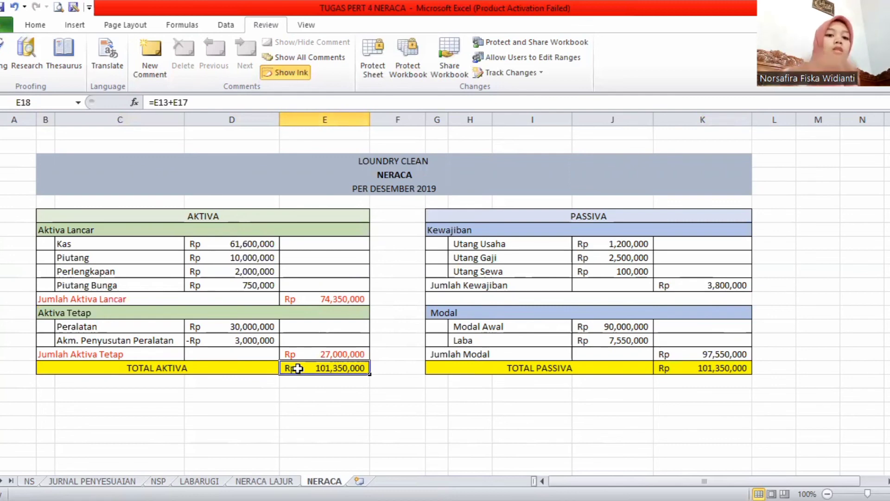
pyautogui.write('=')
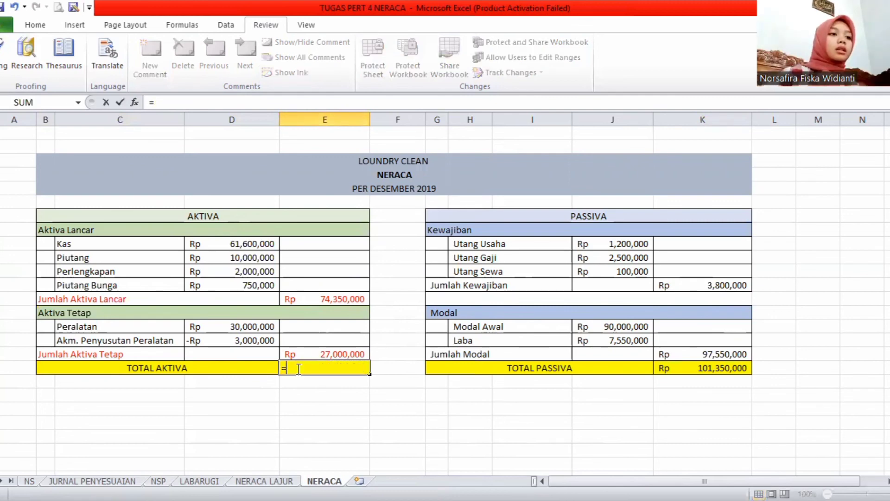
pyautogui.click(316, 300)
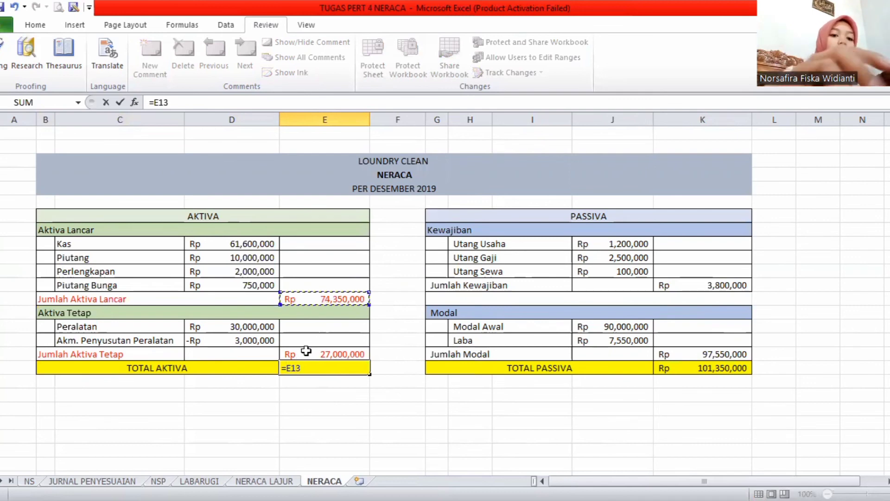
pyautogui.write('+')
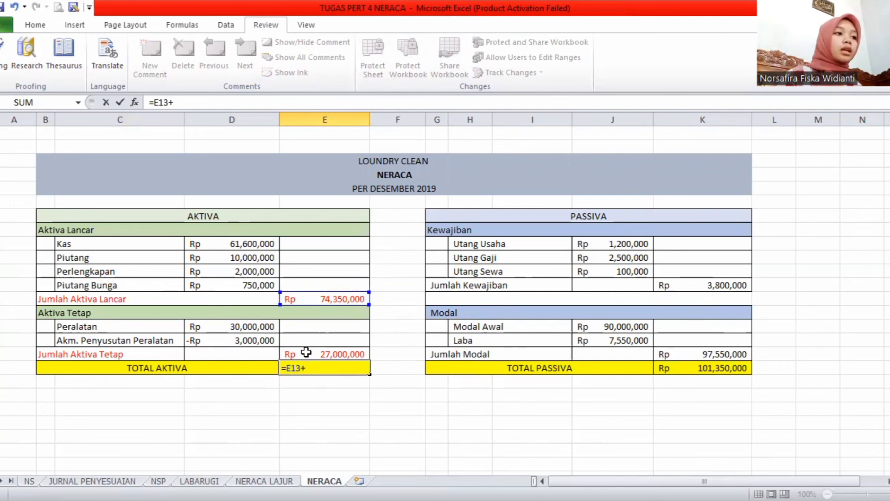
pyautogui.click(306, 351)
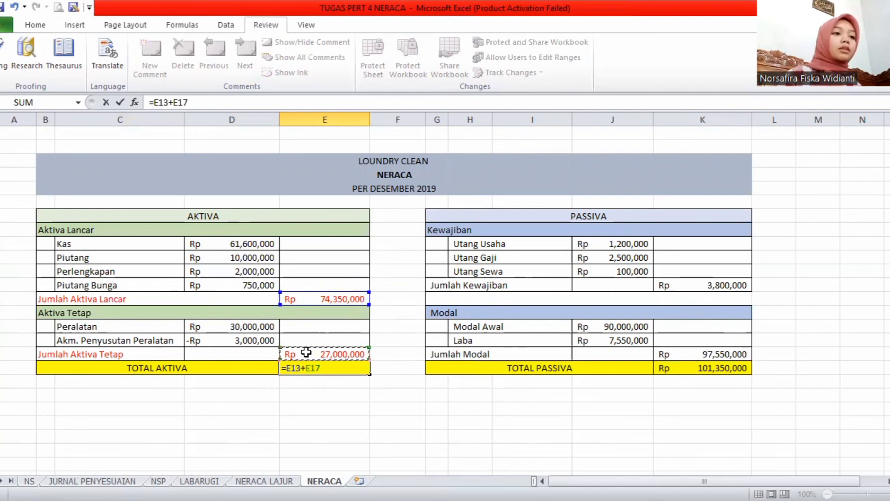
pyautogui.press('Return')
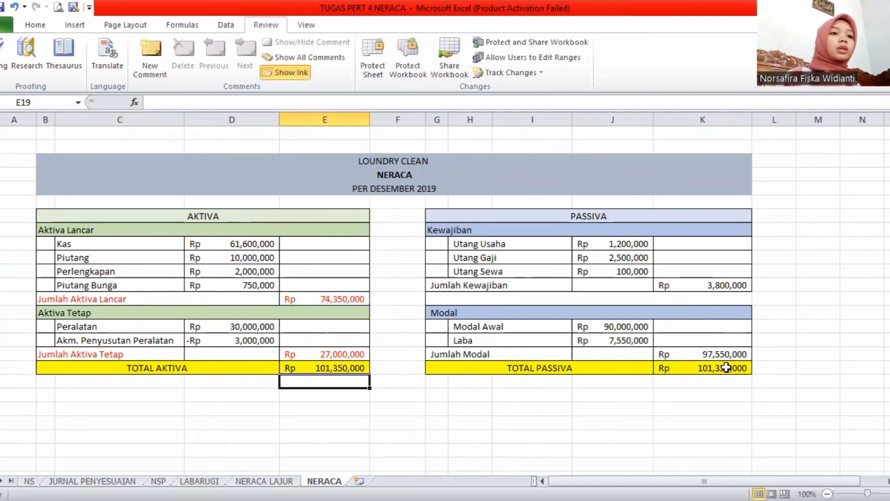
pyautogui.click(683, 368)
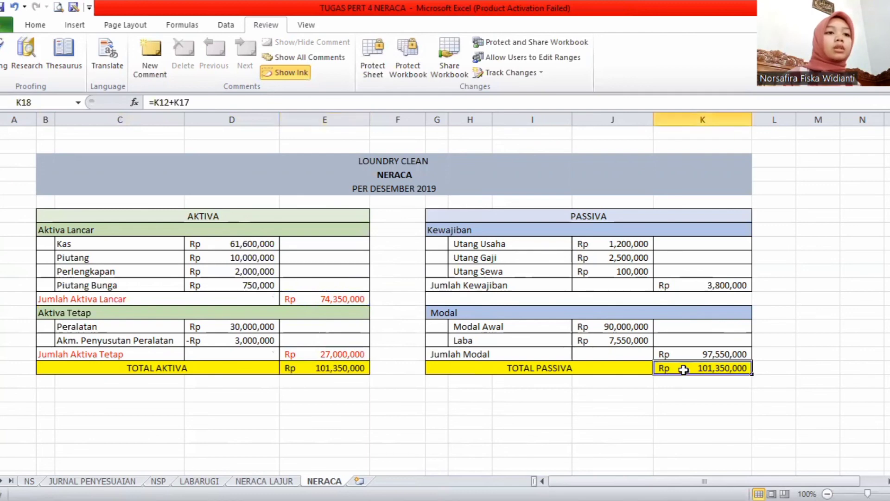